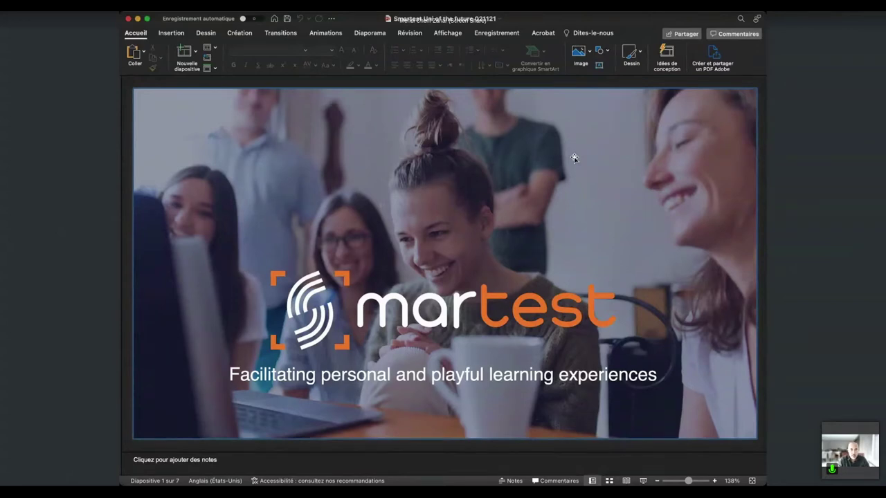
Page through the presentation from the title slide past the slide on converting content into interactive exercises
{"action": "key", "text": "Down"}
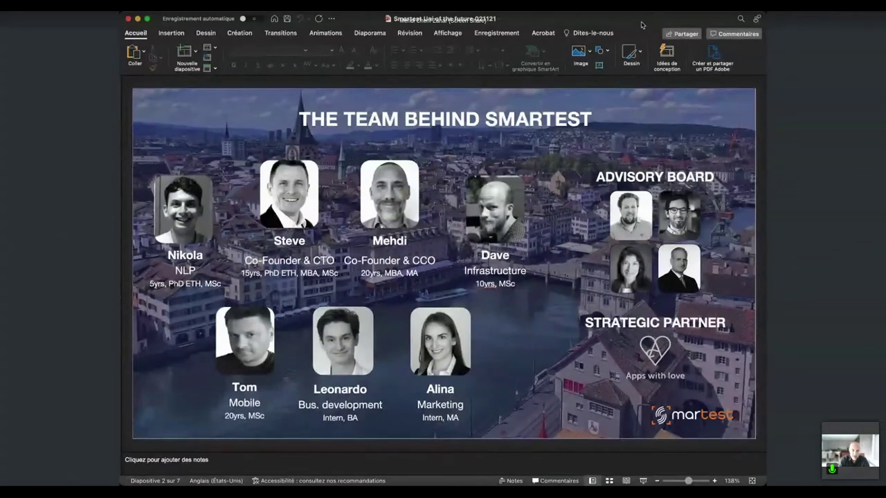
{"action": "key", "text": "Page_Down"}
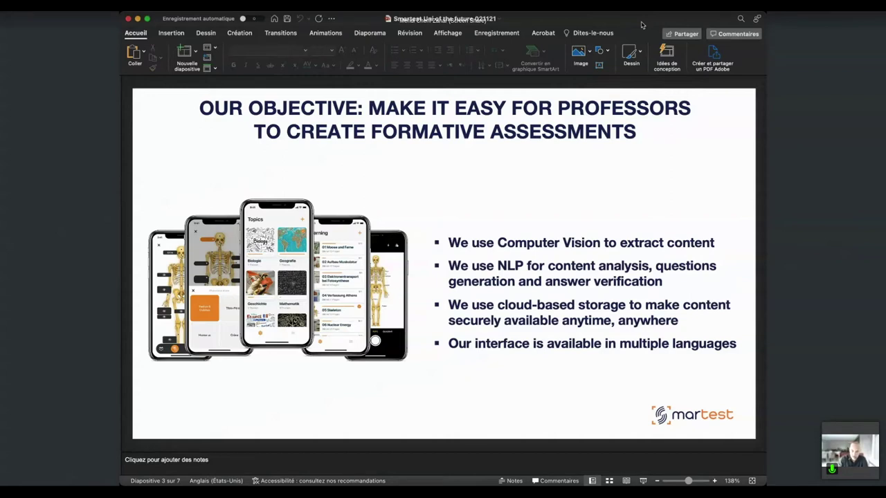
{"action": "key", "text": "Page_Down"}
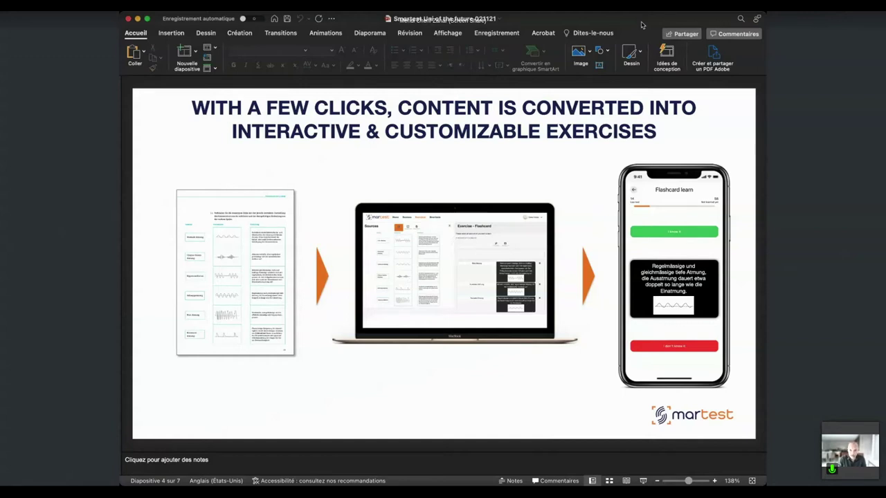
{"action": "key", "text": "Page_Down"}
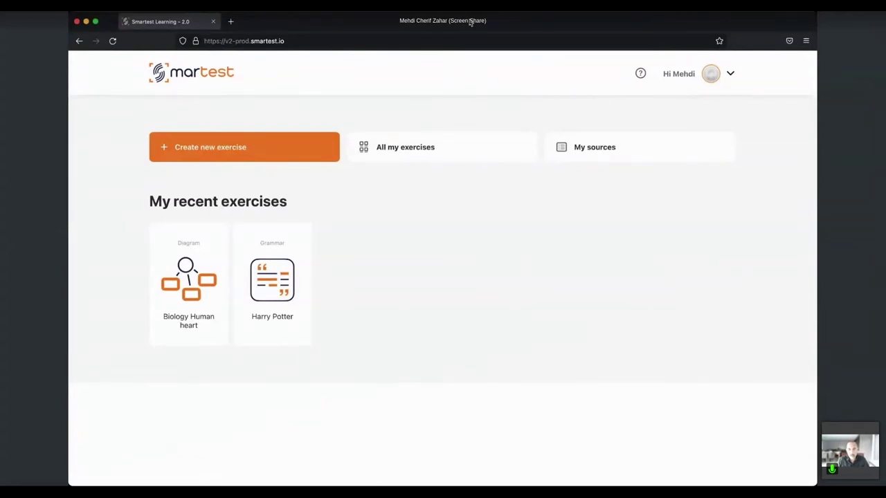
Create a new Diagram exercise and upload the biology textbook page on plant cell walls as its source
{"action": "left_click", "coordinate": [235, 159]}
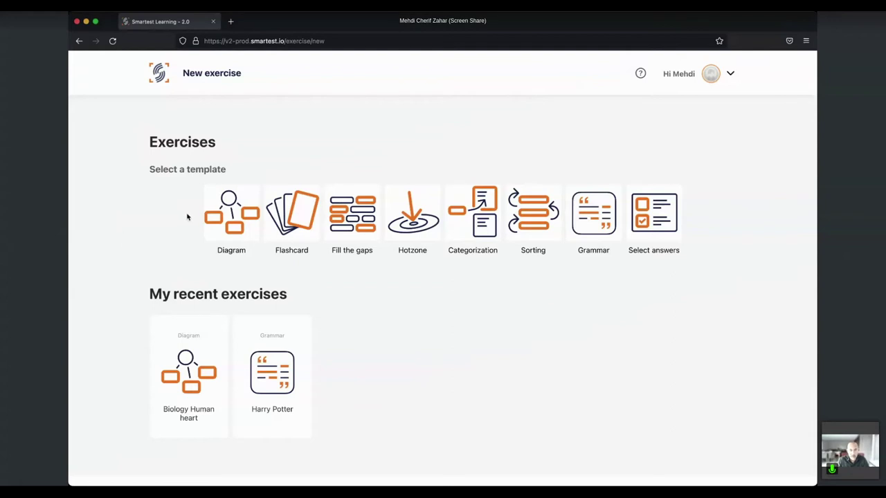
{"action": "left_click", "coordinate": [227, 217]}
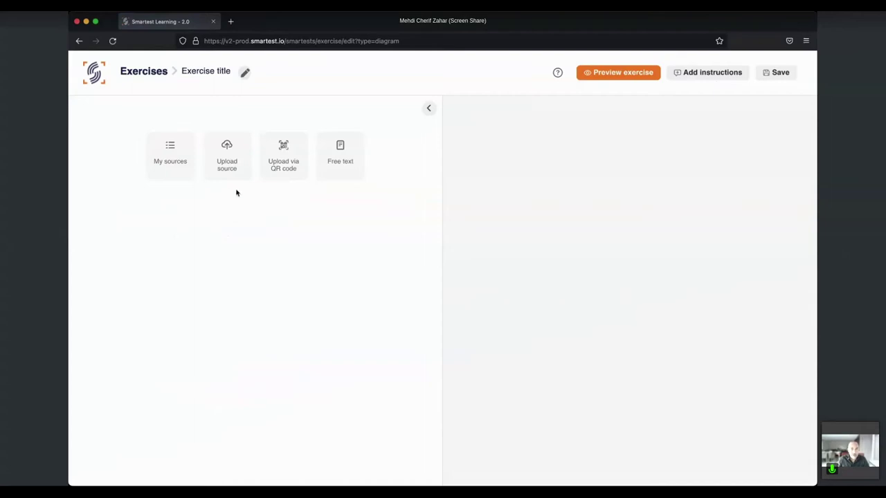
{"action": "left_click", "coordinate": [230, 167]}
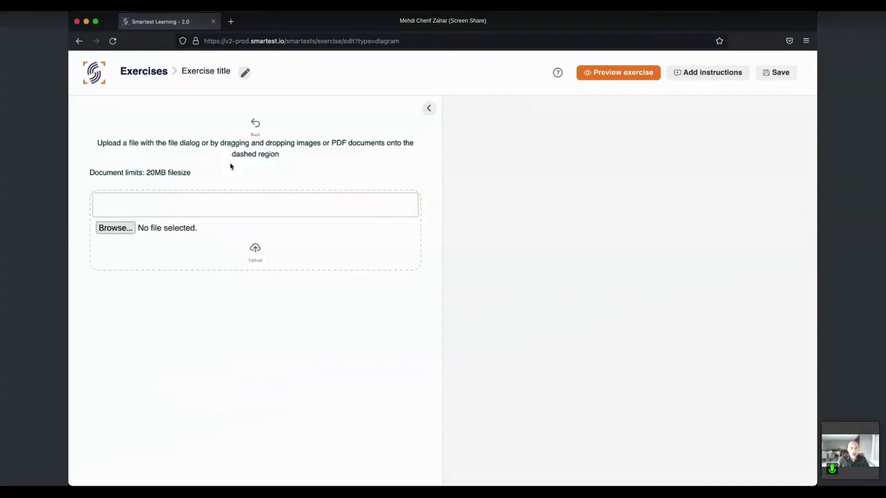
{"action": "left_click", "coordinate": [116, 229]}
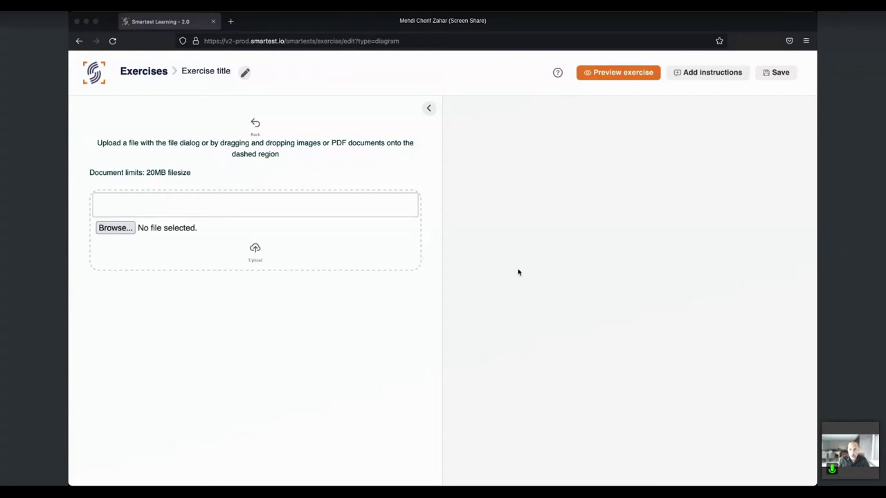
{"action": "left_click", "coordinate": [254, 251]}
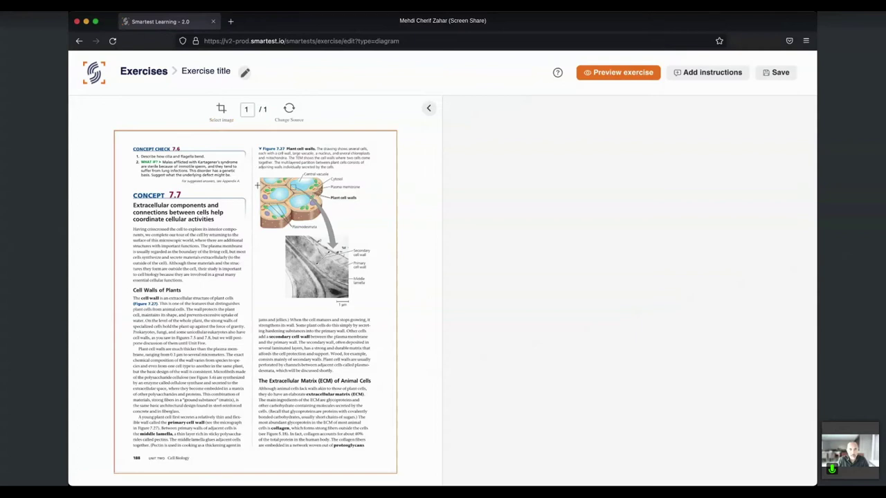
Extract the plant cell walls figure from the page and remove the leading dash from its Plasma membrane label
{"action": "left_click_drag", "start_coordinate": [257, 183], "coordinate": [374, 298]}
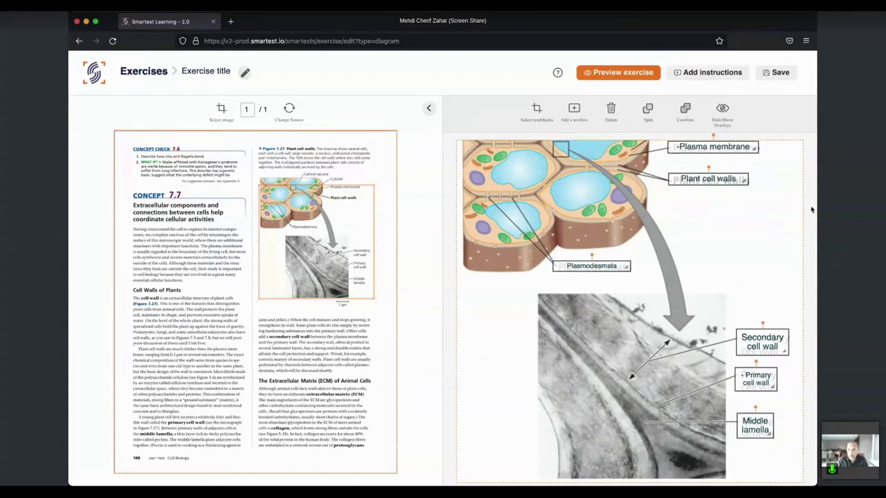
{"action": "left_click", "coordinate": [753, 147]}
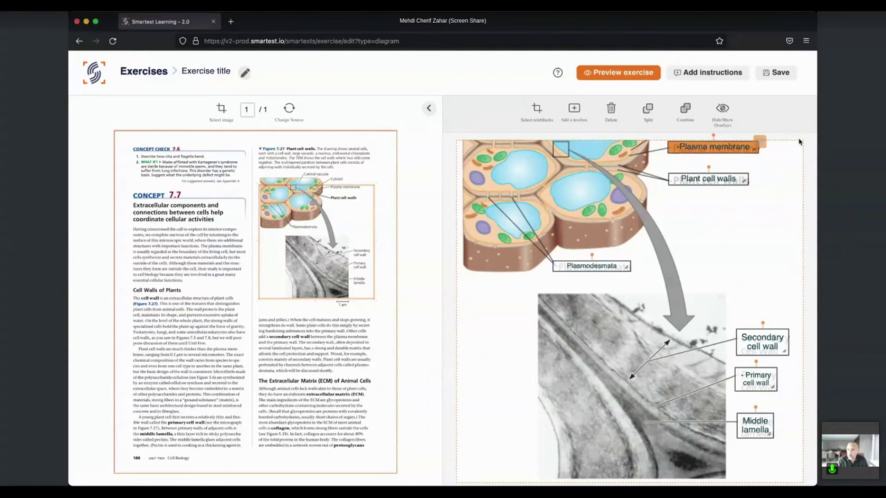
{"action": "left_click", "coordinate": [760, 143]}
{"action": "left_click", "coordinate": [599, 123]}
{"action": "key", "text": "BackSpace"}
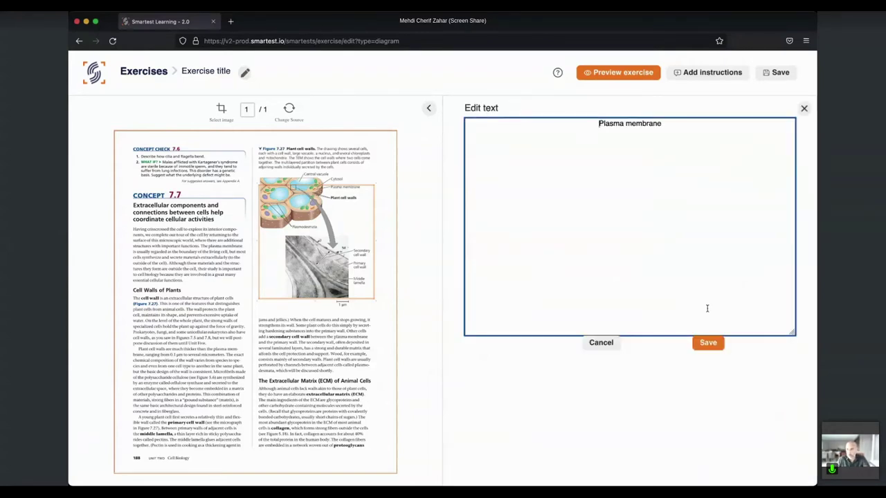
{"action": "left_click", "coordinate": [708, 344]}
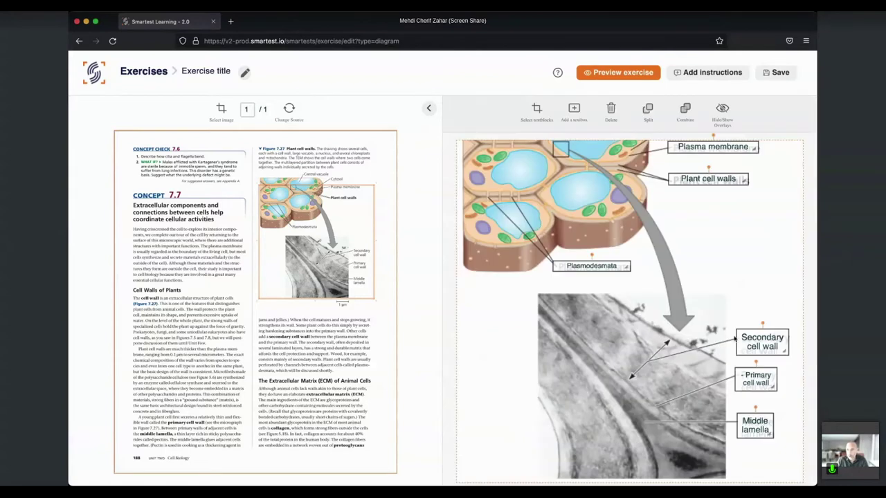
Remove the leading dash from the diagram's Primary cell wall label and save the text
{"action": "left_click", "coordinate": [781, 369]}
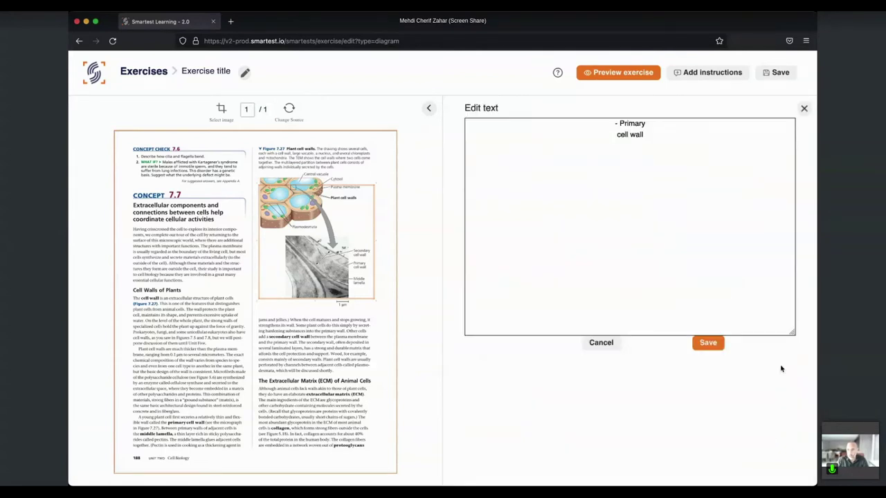
{"action": "left_click", "coordinate": [618, 123]}
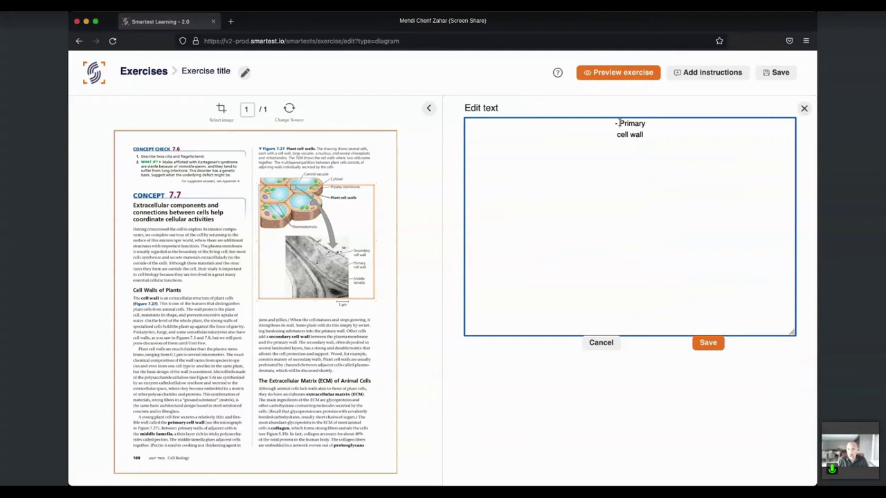
{"action": "key", "text": "BackSpace"}
{"action": "key", "text": "BackSpace"}
{"action": "left_click", "coordinate": [711, 345]}
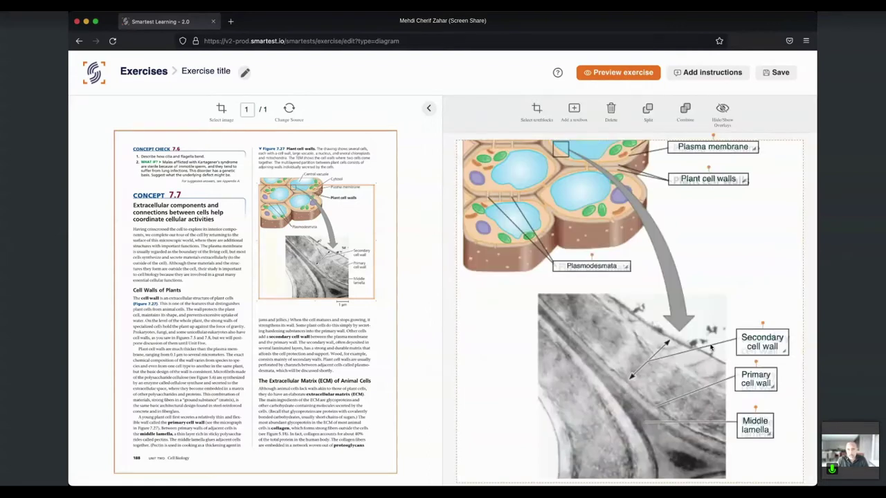
Rename the exercise as Plant cell diagram and save it
{"action": "left_click", "coordinate": [245, 73]}
{"action": "type", "text": "Plan"}
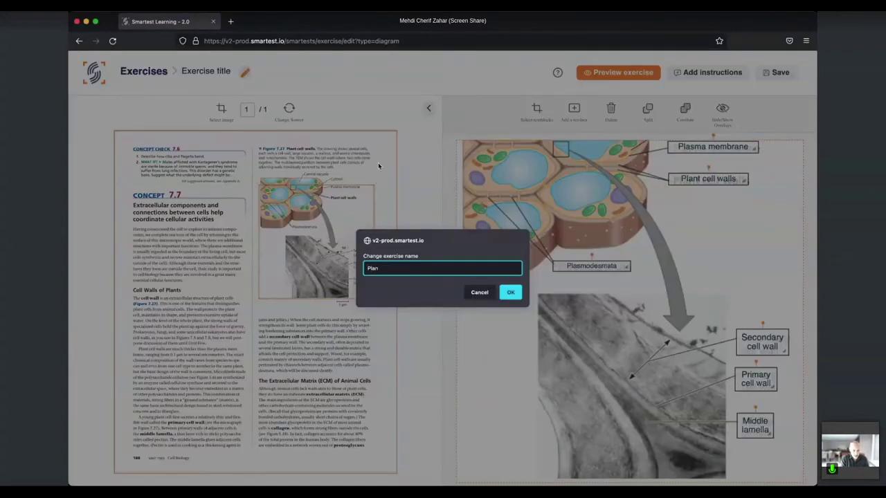
{"action": "type", "text": "t cell diagram"}
{"action": "left_click", "coordinate": [511, 293]}
{"action": "left_click", "coordinate": [783, 76]}
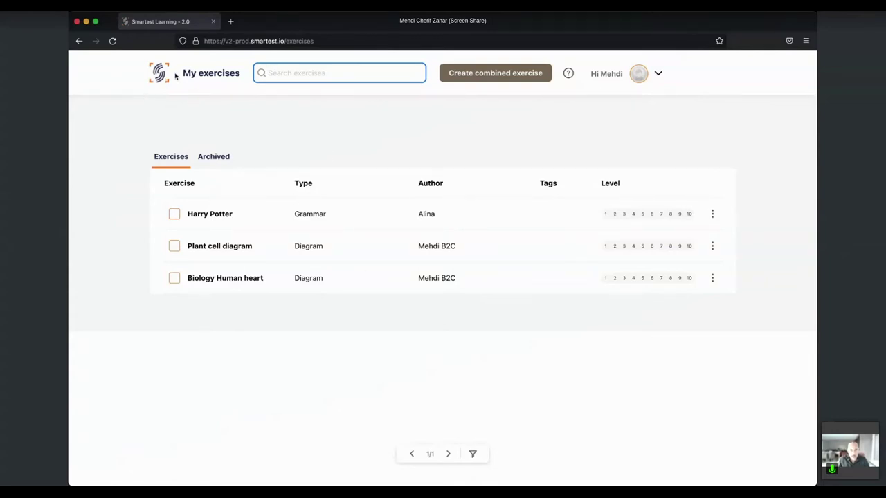
Create a new Fill the gaps exercise using the existing plant cell walls page from the saved sources
{"action": "left_click", "coordinate": [154, 83]}
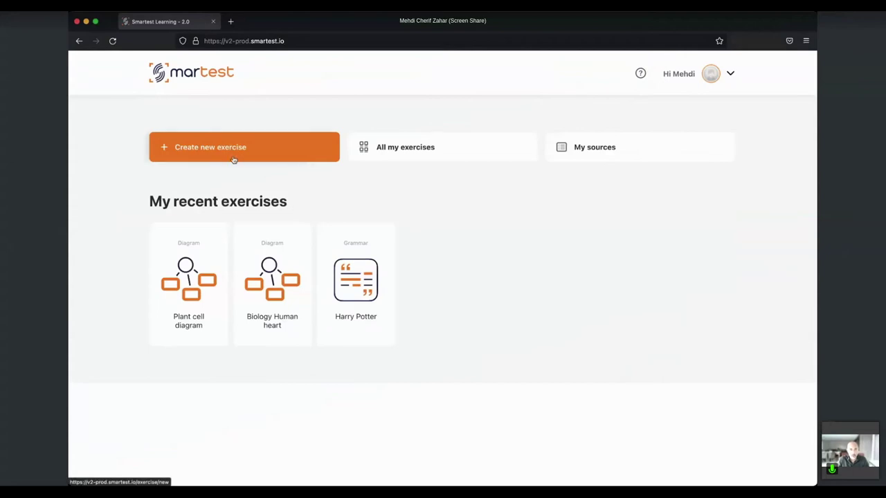
{"action": "left_click", "coordinate": [263, 154]}
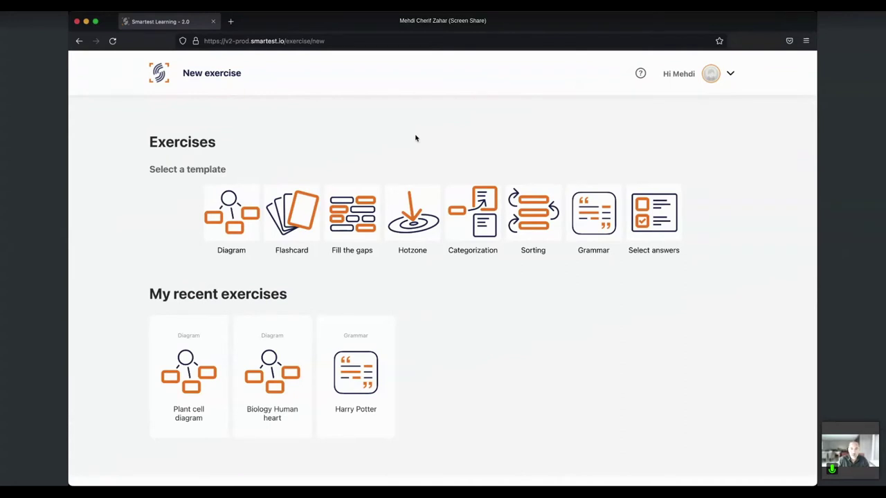
{"action": "left_click", "coordinate": [353, 213]}
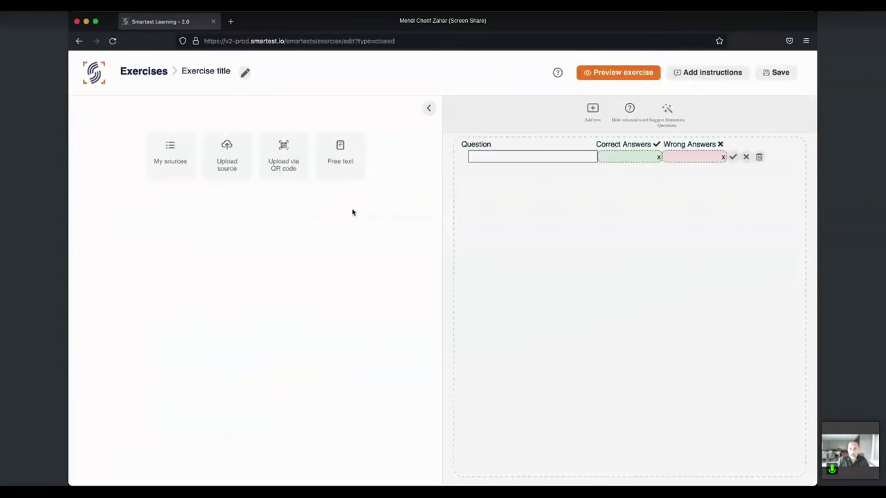
{"action": "left_click", "coordinate": [174, 170]}
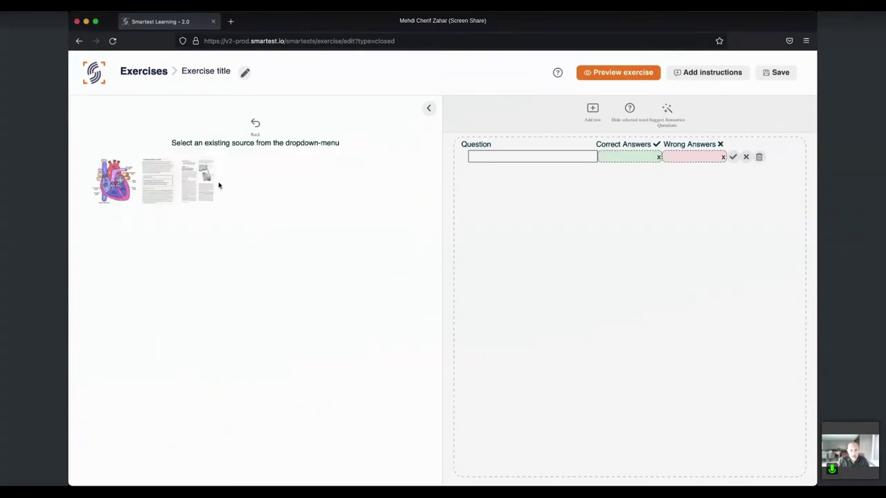
{"action": "left_click", "coordinate": [205, 188]}
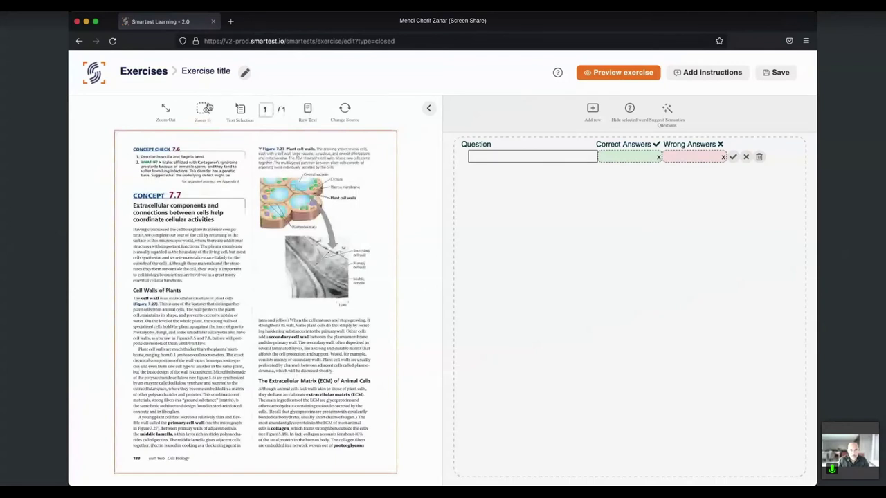
Select the page's text, generate suggested semantics questions from it and look through them
{"action": "left_click", "coordinate": [239, 111]}
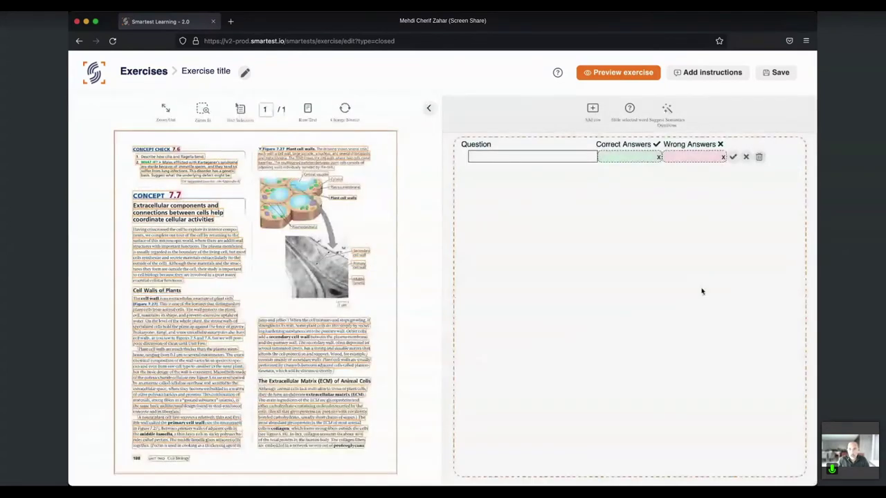
{"action": "left_click", "coordinate": [668, 111]}
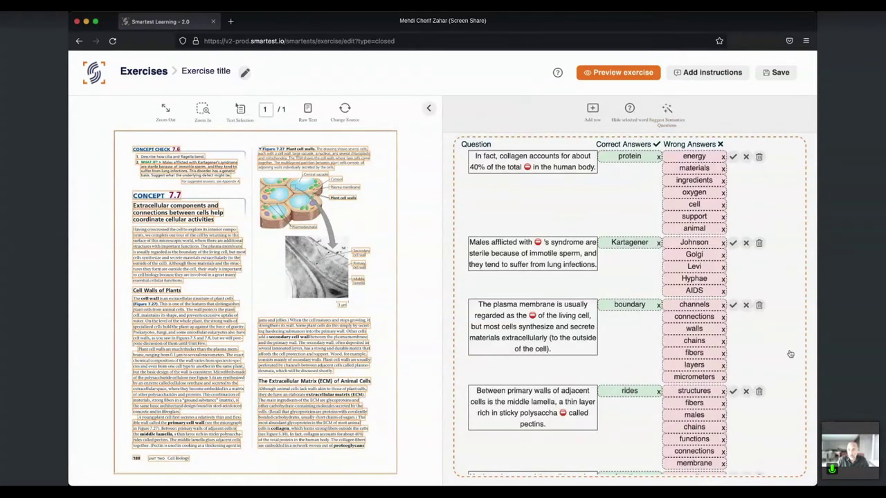
{"action": "scroll", "coordinate": [791, 353], "scroll_direction": "down", "scroll_amount": 3}
{"action": "scroll", "coordinate": [790, 354], "scroll_direction": "up", "scroll_amount": 2}
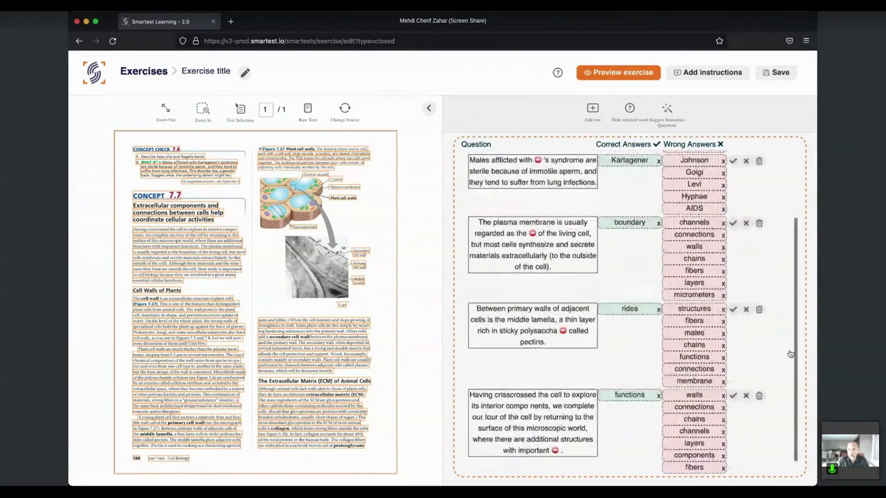
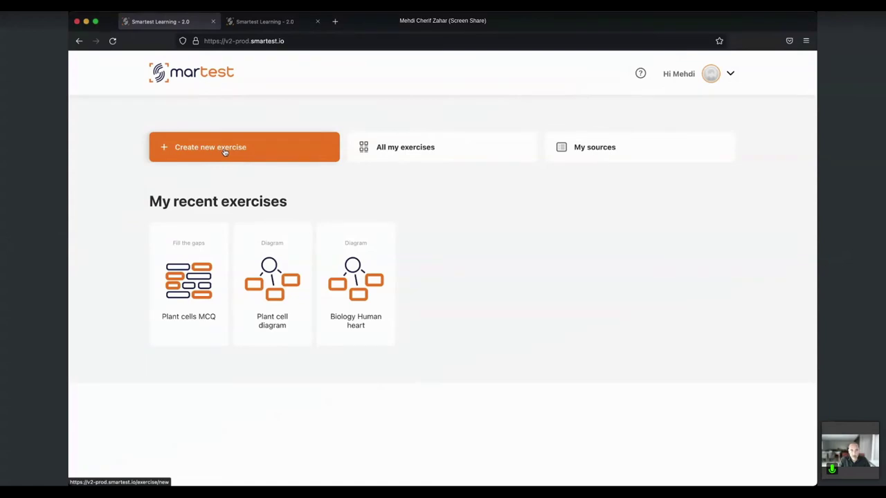
Create a new Grammar exercise and upload Harry Potter bookpage.jpeg as its source
{"action": "left_click", "coordinate": [225, 149]}
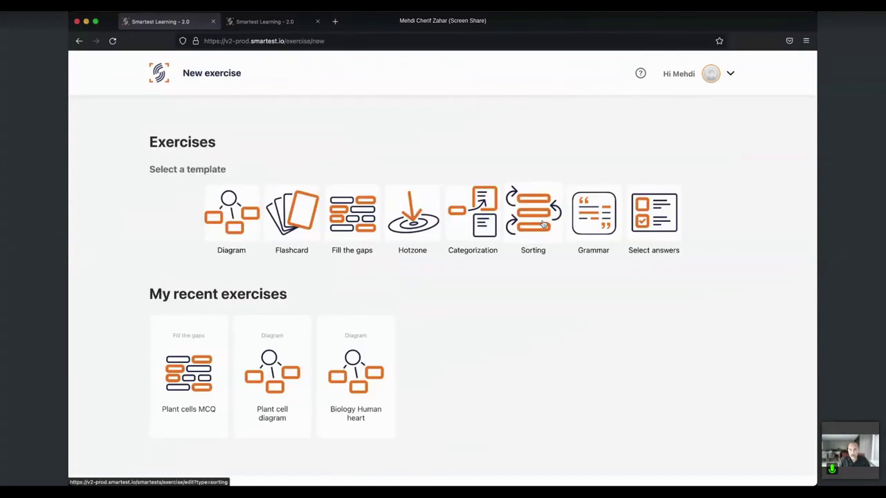
{"action": "left_click", "coordinate": [600, 210]}
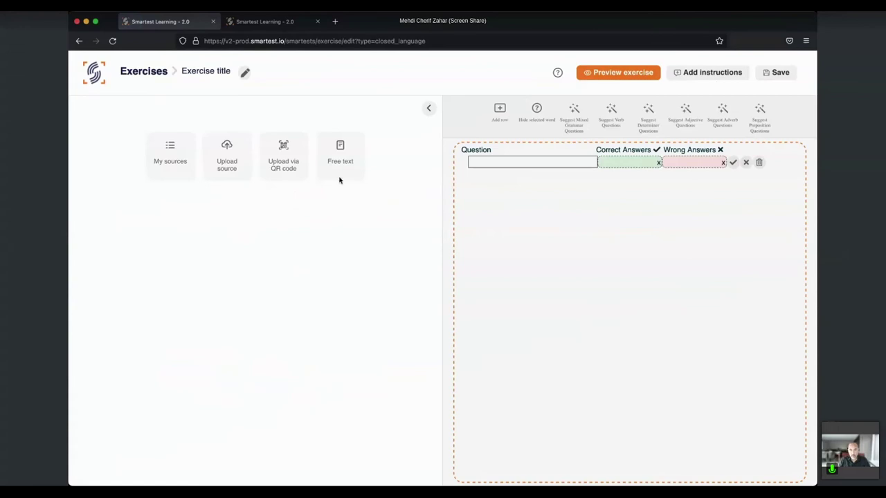
{"action": "left_click", "coordinate": [228, 156]}
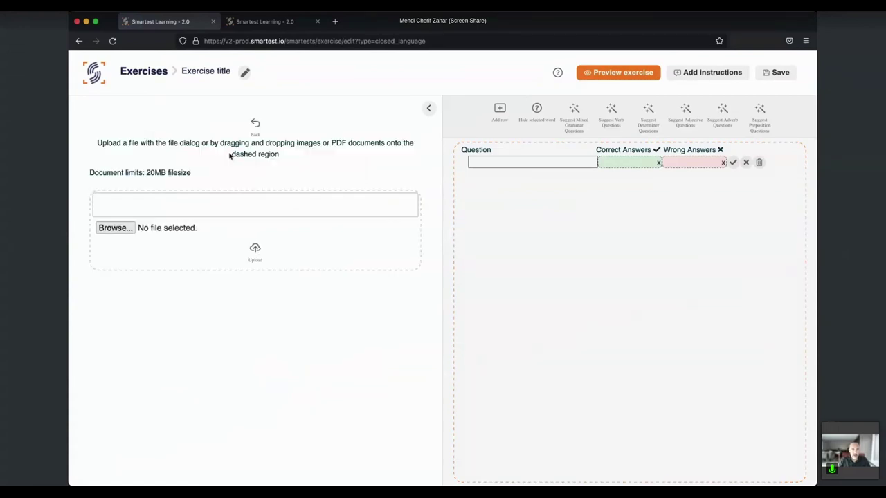
{"action": "left_click", "coordinate": [106, 227]}
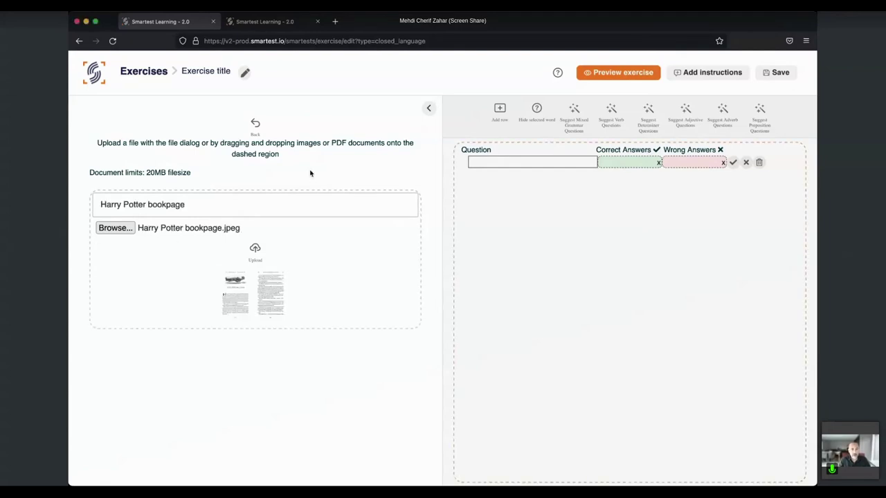
{"action": "left_click", "coordinate": [254, 251]}
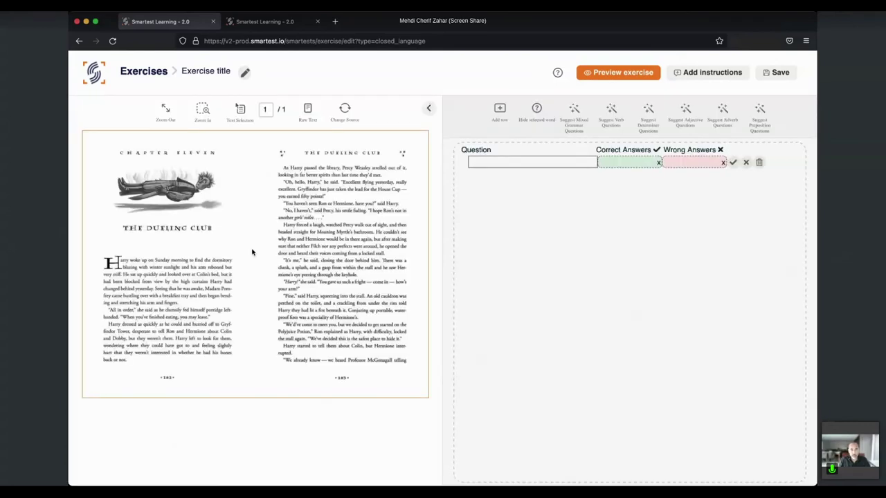
Generate mixed grammar questions from the text of the Harry Potter page and preview the exercise
{"action": "left_click", "coordinate": [239, 109]}
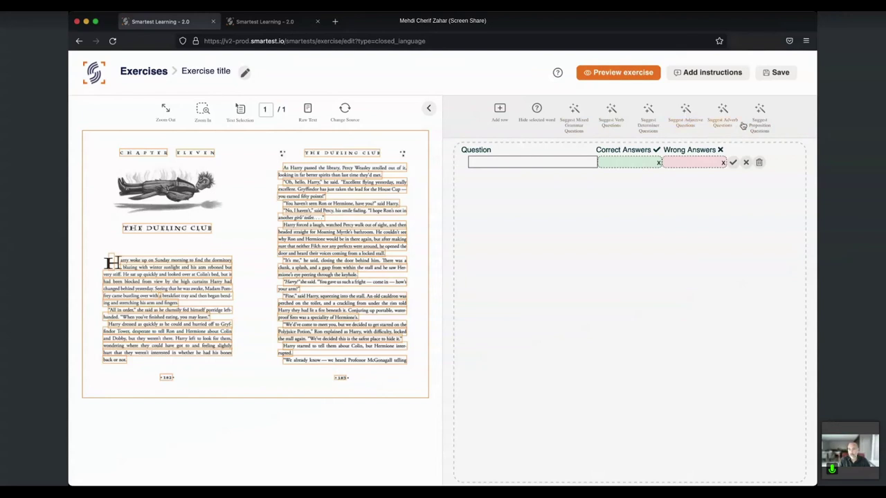
{"action": "left_click", "coordinate": [574, 117]}
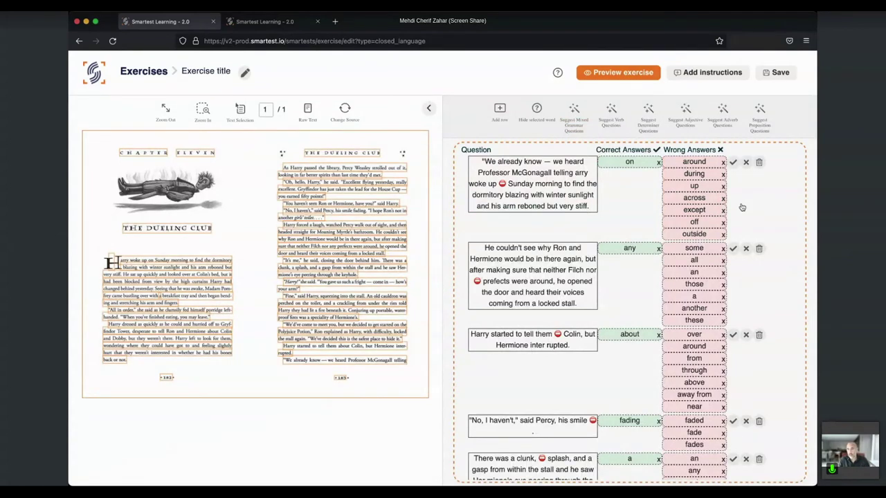
{"action": "left_click", "coordinate": [616, 73]}
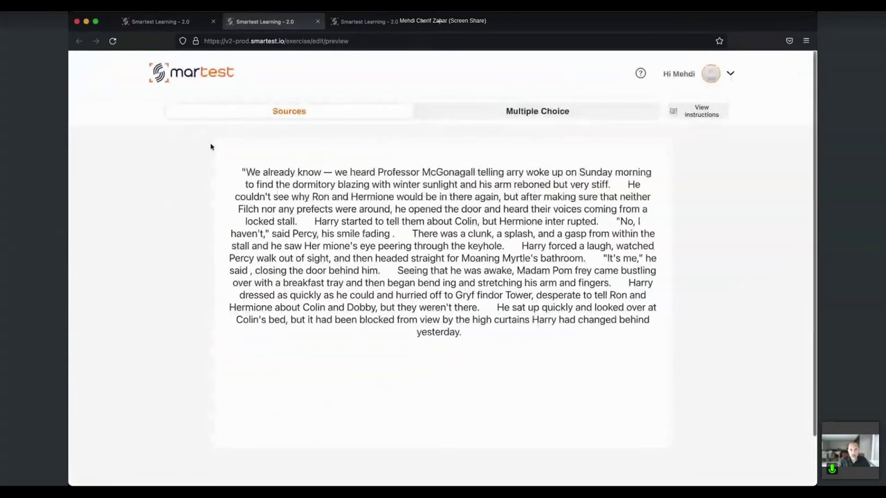
Answer the first four multiple-choice questions of the previewed grammar exercise, including "on" and "said", and close the preview
{"action": "left_click", "coordinate": [524, 114]}
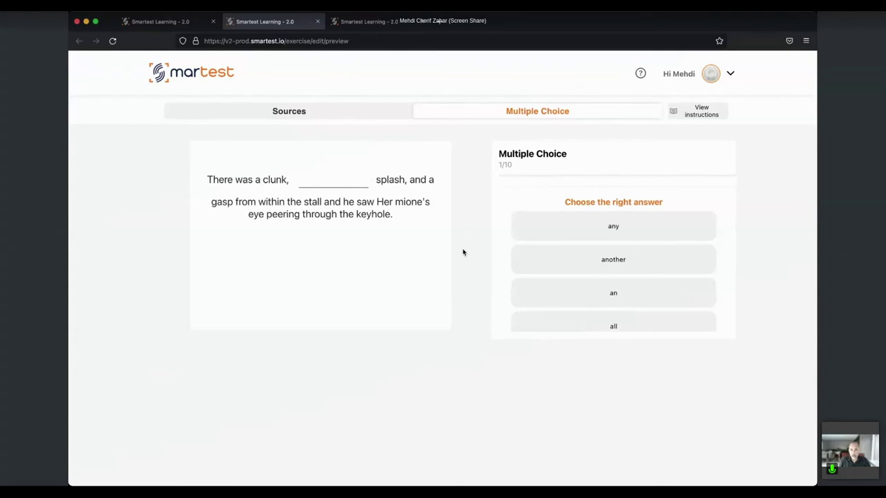
{"action": "left_click", "coordinate": [569, 261]}
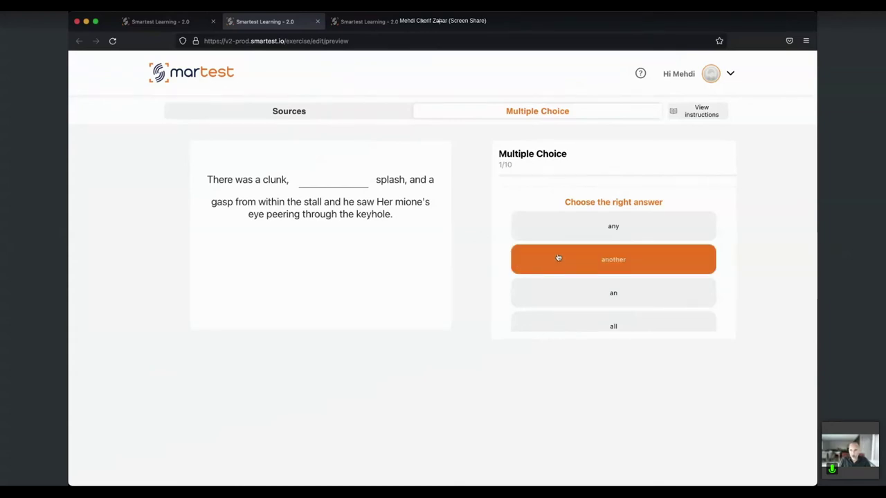
{"action": "scroll", "coordinate": [613, 260], "scroll_direction": "down", "scroll_amount": 4}
{"action": "left_click", "coordinate": [599, 283]}
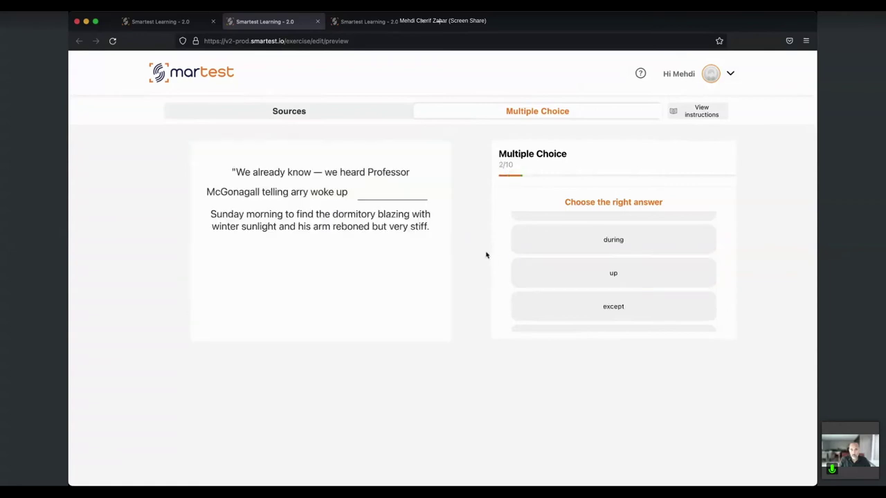
{"action": "scroll", "coordinate": [637, 296], "scroll_direction": "up", "scroll_amount": 3}
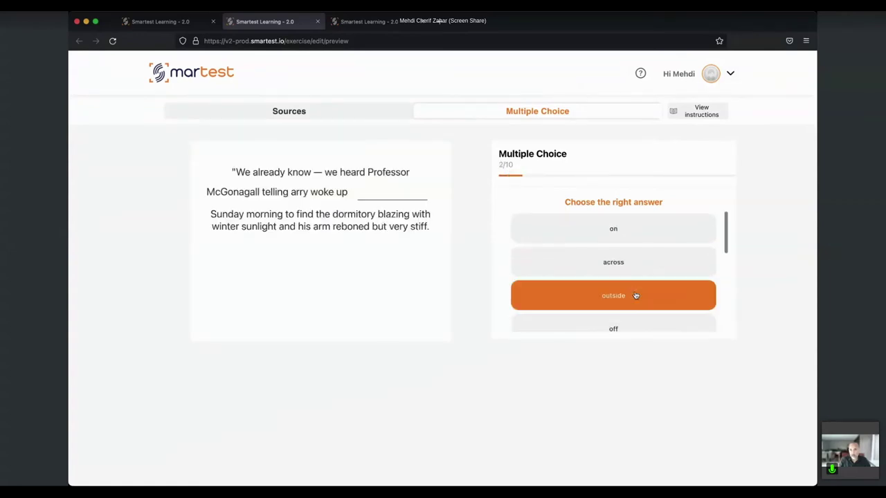
{"action": "left_click", "coordinate": [610, 222]}
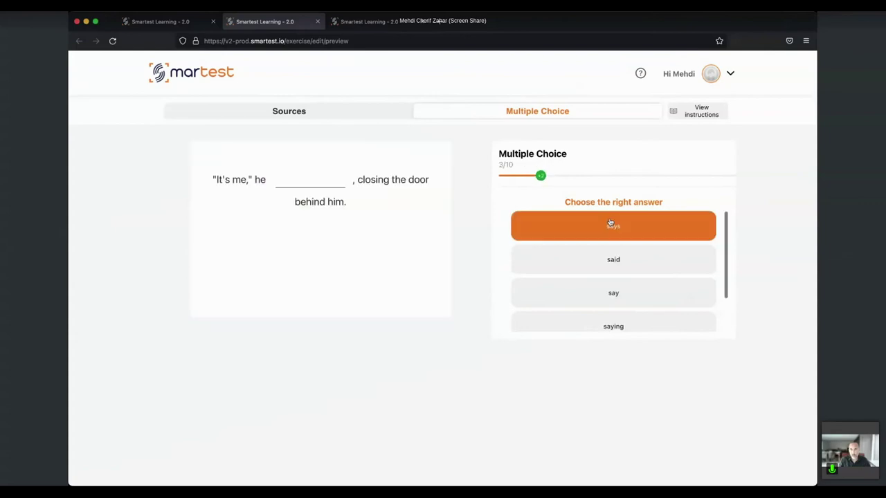
{"action": "left_click", "coordinate": [635, 261]}
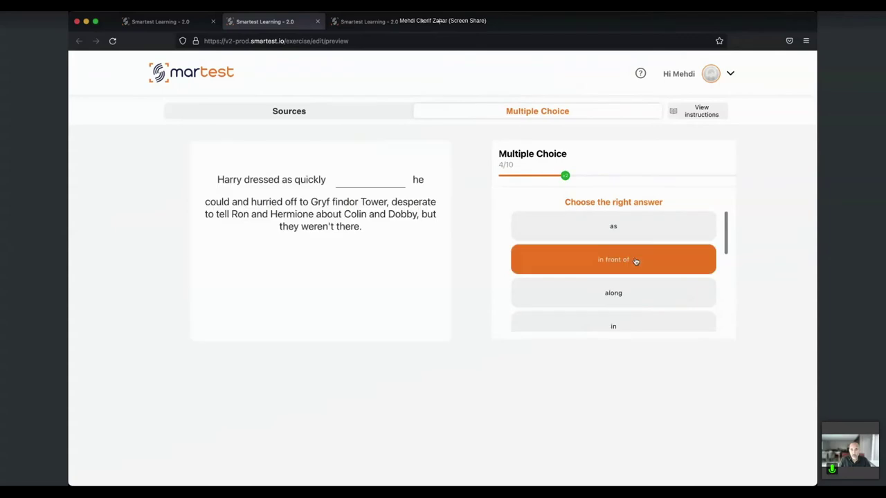
{"action": "left_click", "coordinate": [587, 292]}
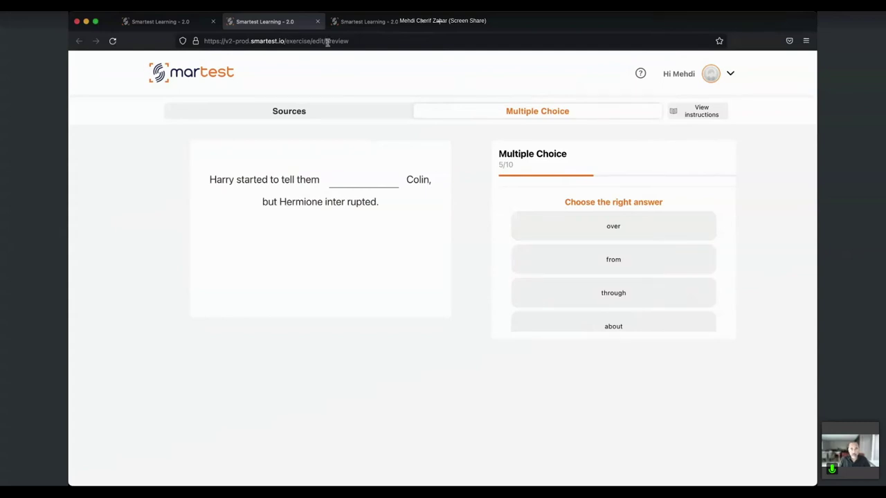
{"action": "left_click", "coordinate": [317, 22]}
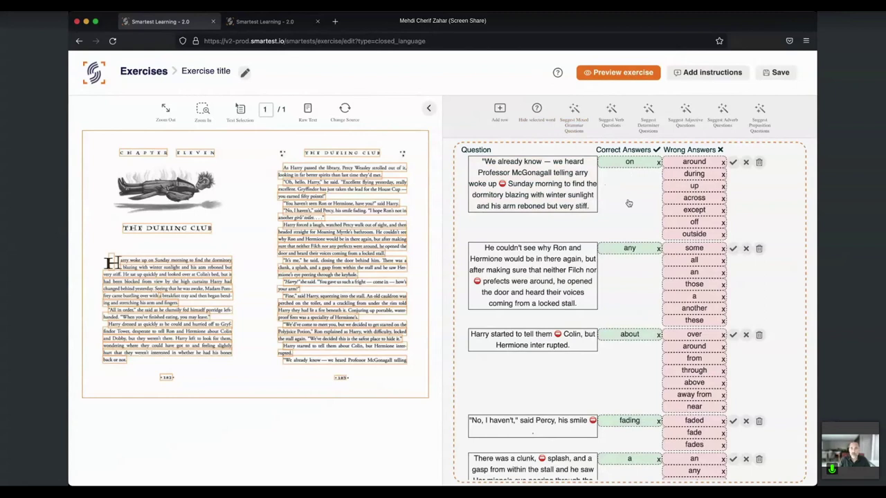
Generate suggested determiner questions from the Harry Potter page and look through the extended question list
{"action": "left_click", "coordinate": [648, 114]}
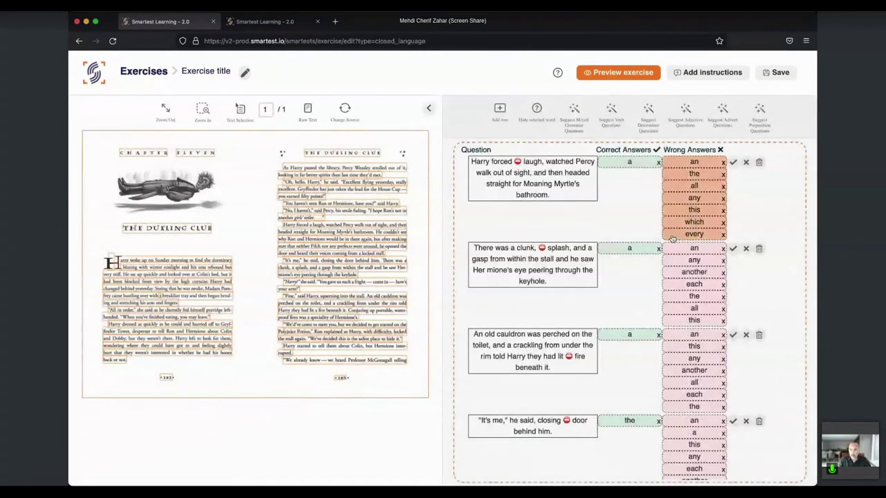
{"action": "scroll", "coordinate": [687, 336], "scroll_direction": "down", "scroll_amount": 2}
{"action": "scroll", "coordinate": [688, 335], "scroll_direction": "down", "scroll_amount": 10}
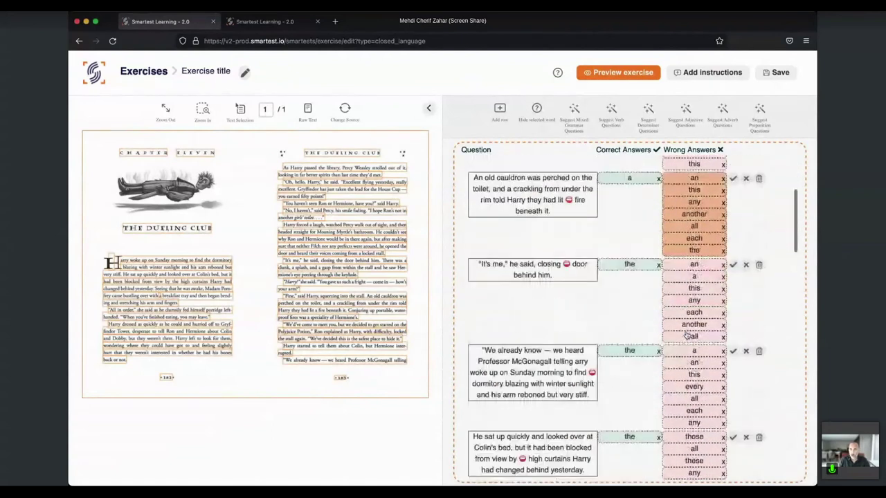
{"action": "scroll", "coordinate": [687, 336], "scroll_direction": "down", "scroll_amount": 5}
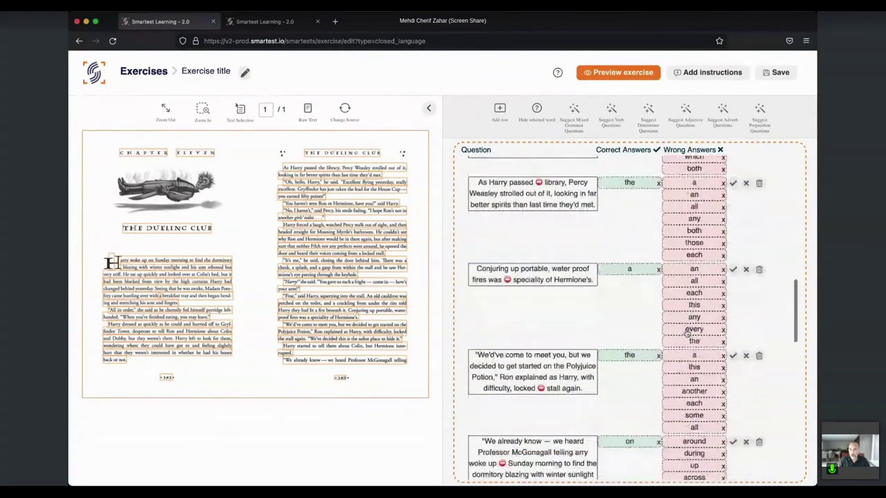
{"action": "scroll", "coordinate": [688, 335], "scroll_direction": "down", "scroll_amount": 8}
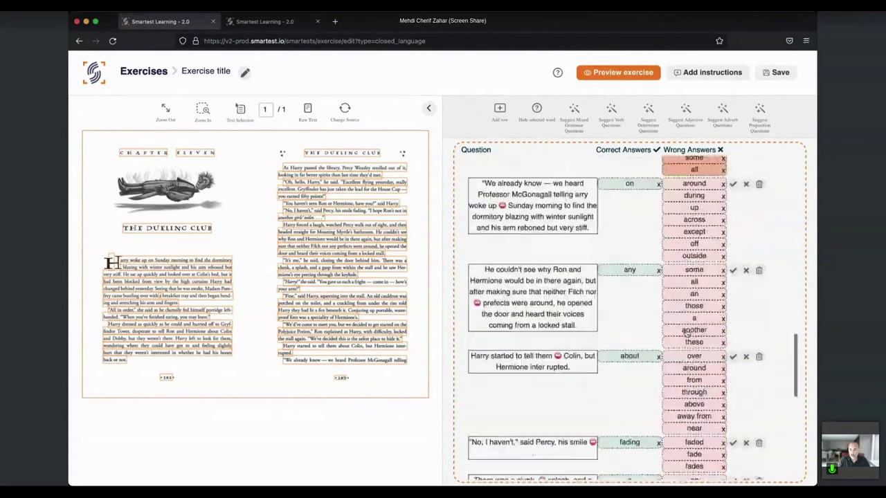
{"action": "scroll", "coordinate": [632, 263], "scroll_direction": "up", "scroll_amount": 15}
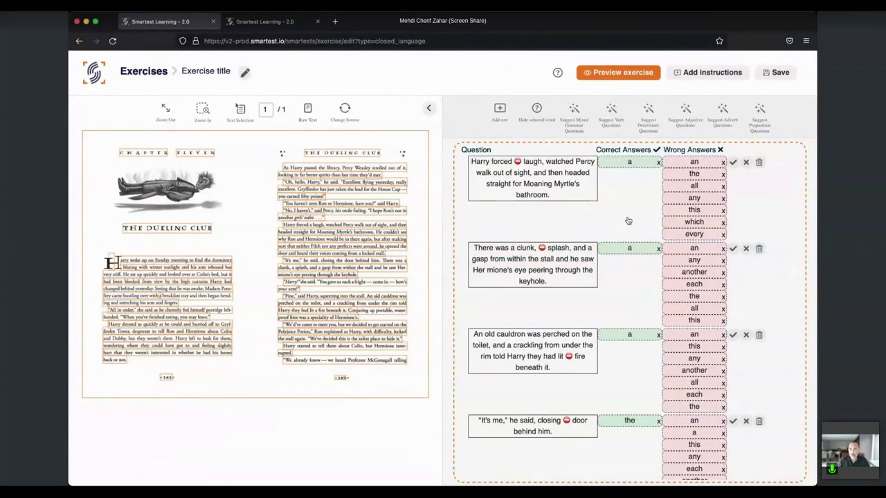
Add suggested verb questions, preview the exercise's multiple-choice and source views, and return to the exercise editor
{"action": "left_click", "coordinate": [610, 116]}
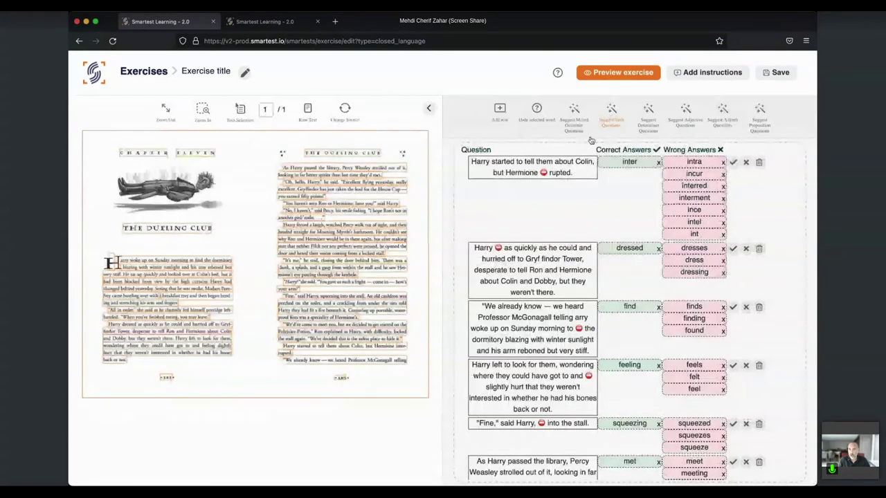
{"action": "left_click", "coordinate": [648, 78]}
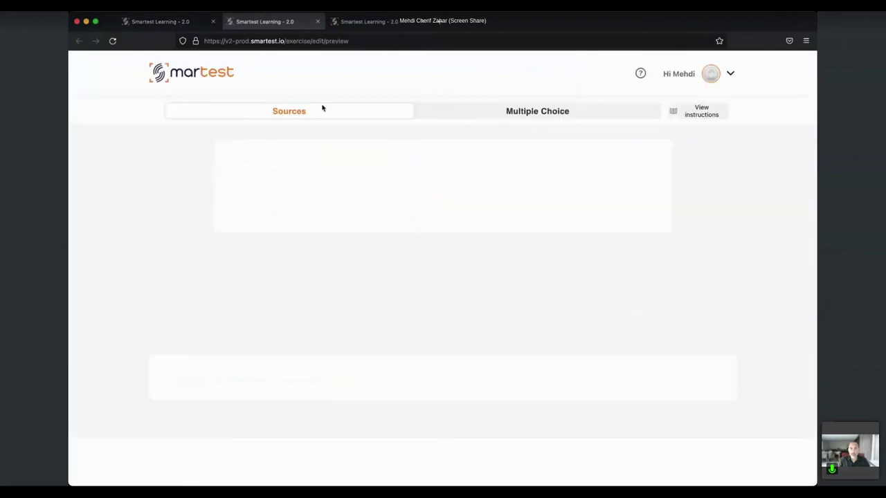
{"action": "left_click", "coordinate": [552, 118]}
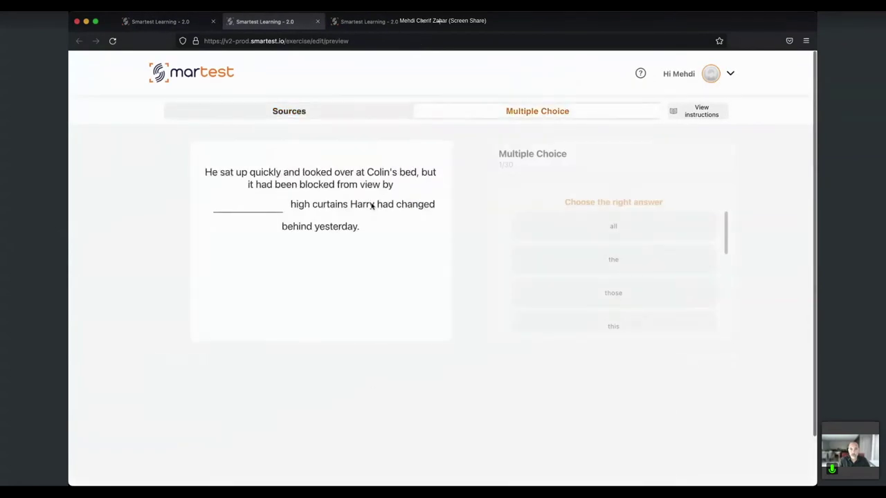
{"action": "scroll", "coordinate": [548, 317], "scroll_direction": "down", "scroll_amount": 6}
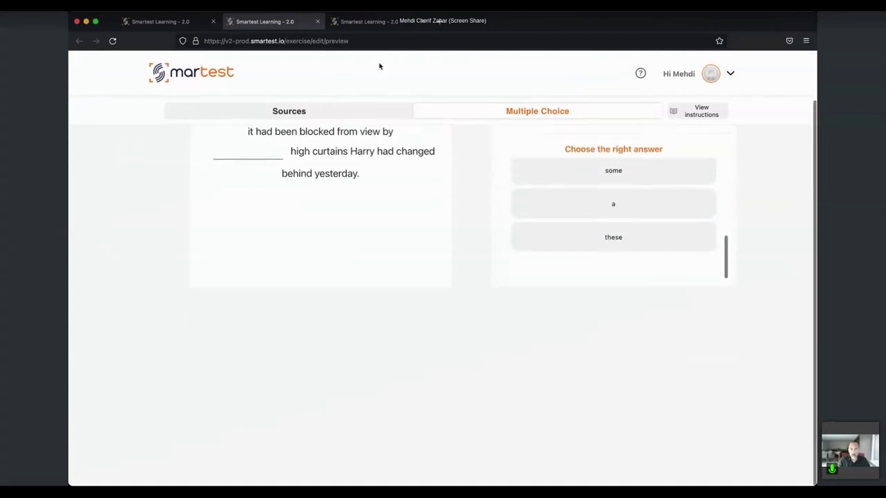
{"action": "left_click", "coordinate": [318, 116]}
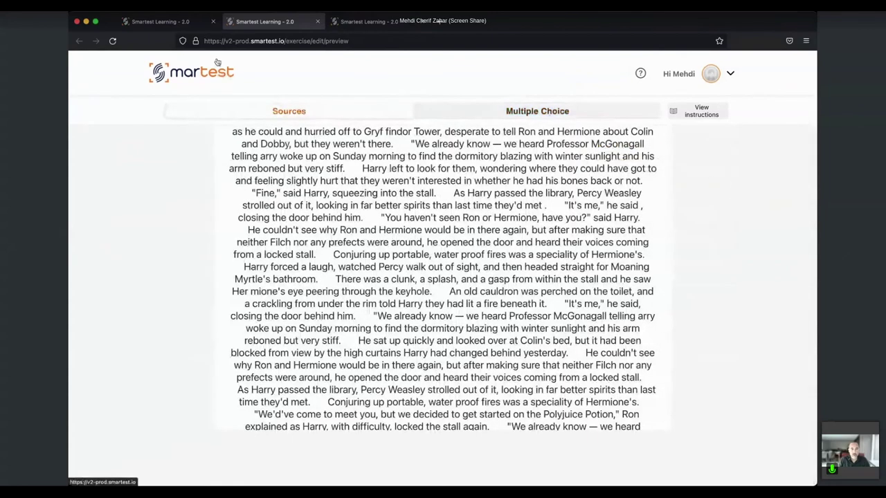
{"action": "left_click", "coordinate": [163, 21]}
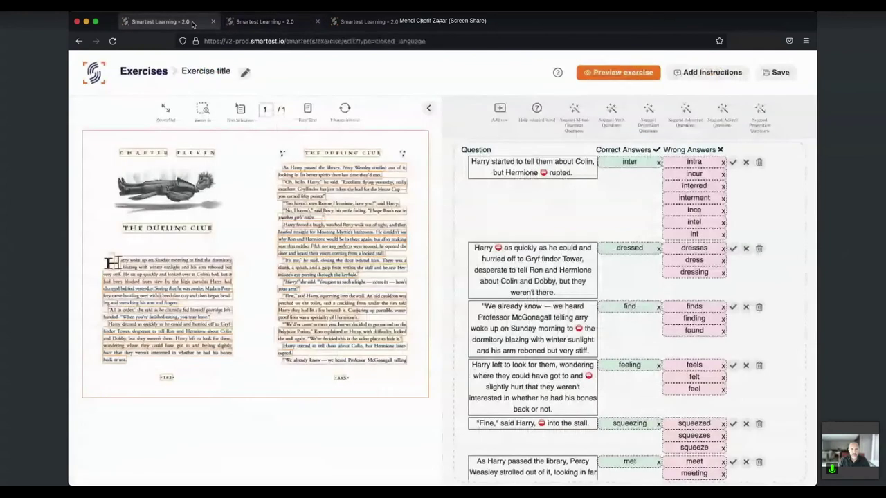
Leave the grammar exercise for the home page and close the two leftover preview tabs
{"action": "left_click", "coordinate": [439, 21]}
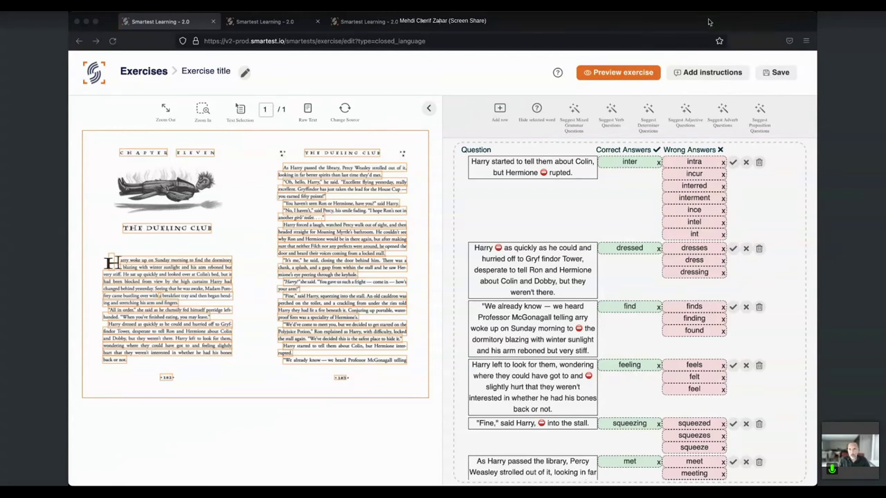
{"action": "left_click", "coordinate": [95, 75]}
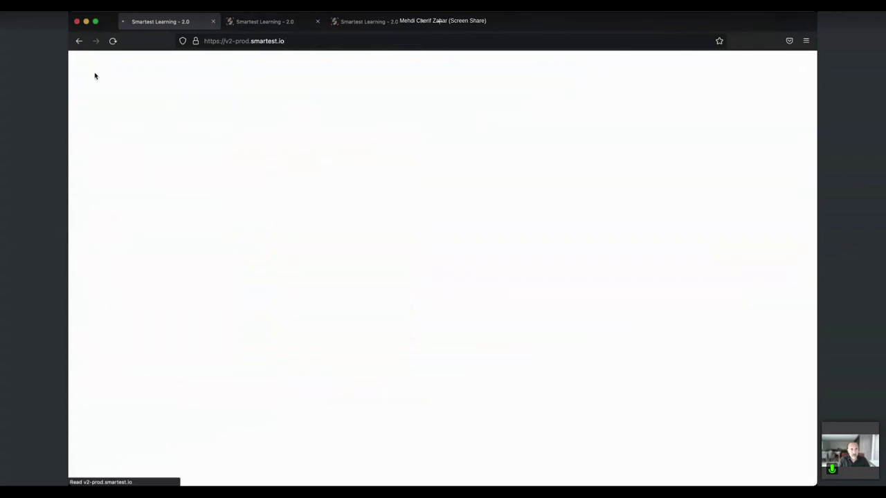
{"action": "left_click", "coordinate": [314, 22]}
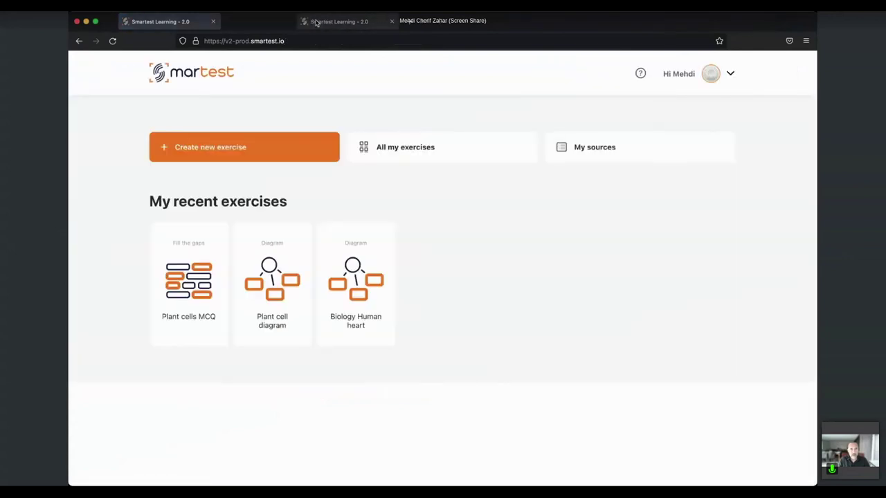
{"action": "left_click", "coordinate": [315, 23]}
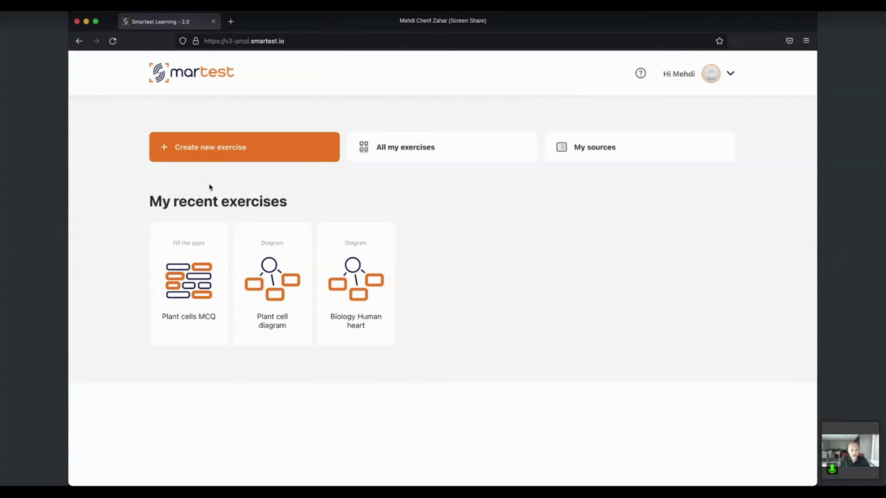
Create a new Grammar exercise and upload the German book page as its source
{"action": "left_click", "coordinate": [221, 159]}
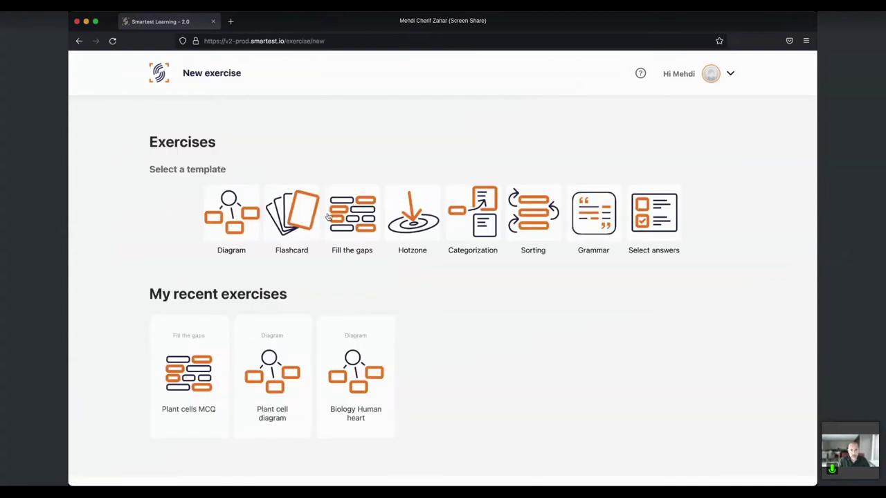
{"action": "left_click", "coordinate": [601, 223]}
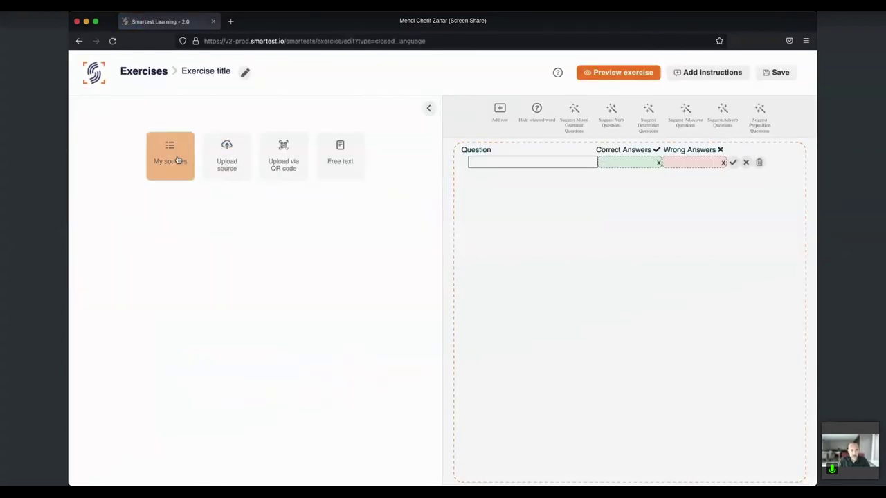
{"action": "left_click", "coordinate": [226, 162]}
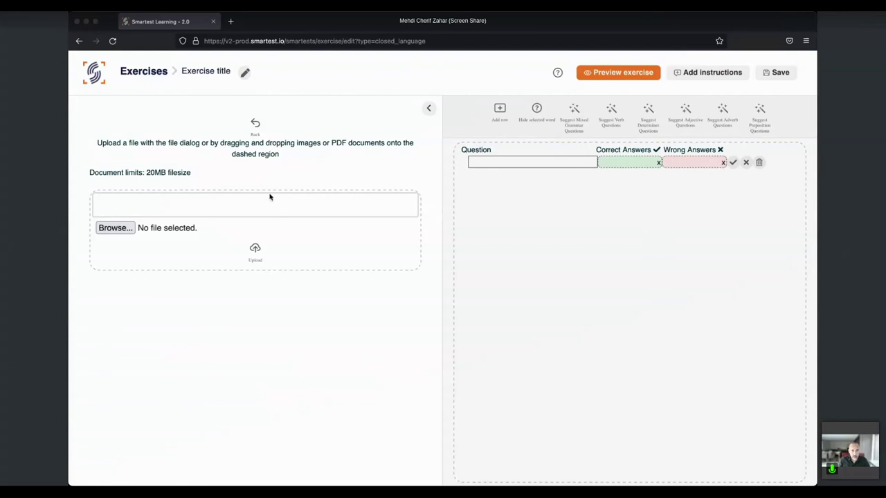
{"action": "left_click", "coordinate": [254, 249]}
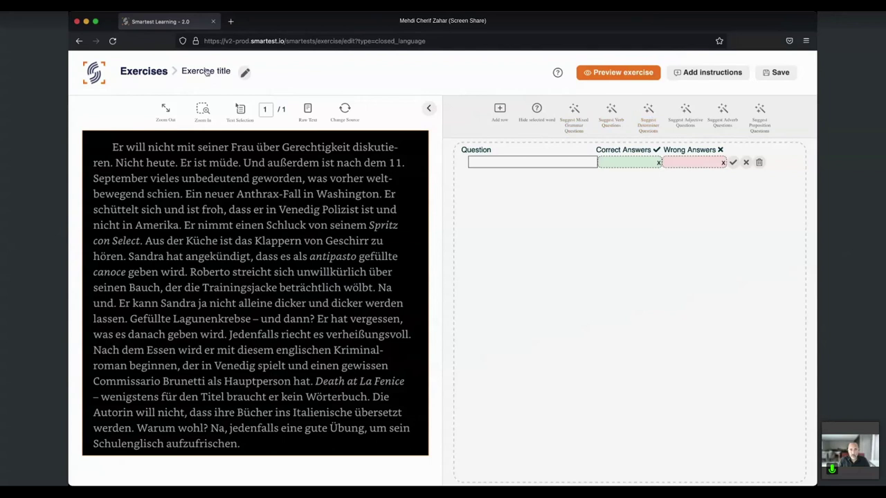
Select the German page's text, generate suggested determiner questions from it and preview them as multiple choice
{"action": "left_click", "coordinate": [241, 113]}
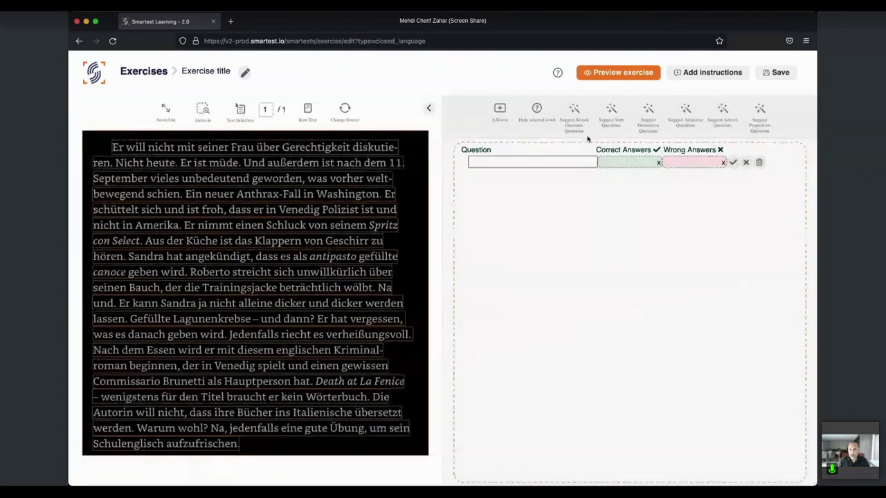
{"action": "left_click", "coordinate": [645, 118]}
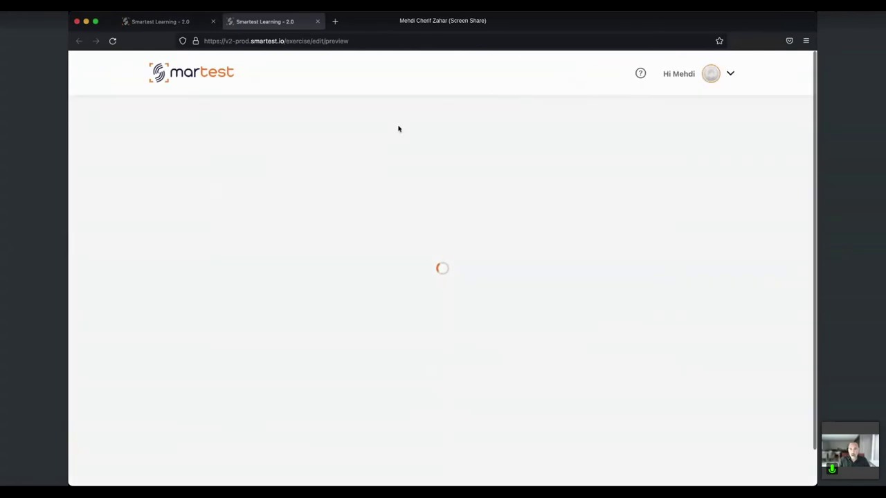
{"action": "left_click", "coordinate": [531, 113]}
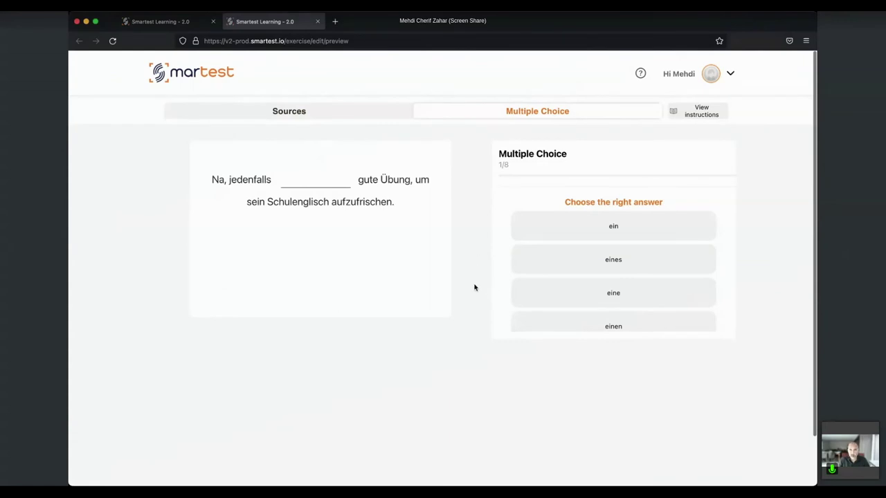
{"action": "scroll", "coordinate": [475, 287], "scroll_direction": "down", "scroll_amount": 1}
{"action": "scroll", "coordinate": [475, 287], "scroll_direction": "up", "scroll_amount": 1}
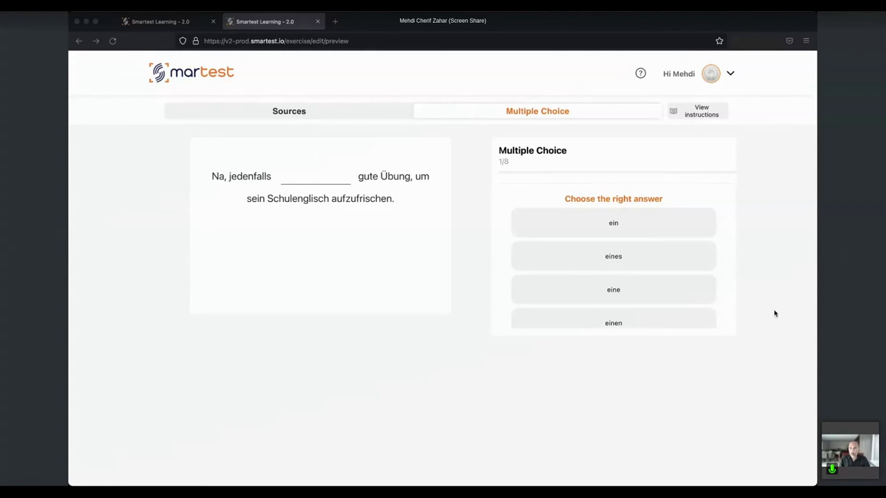
Create a new Categorization exercise and upload CATEGORIZATION Food.png as its source
{"action": "left_click", "coordinate": [156, 73]}
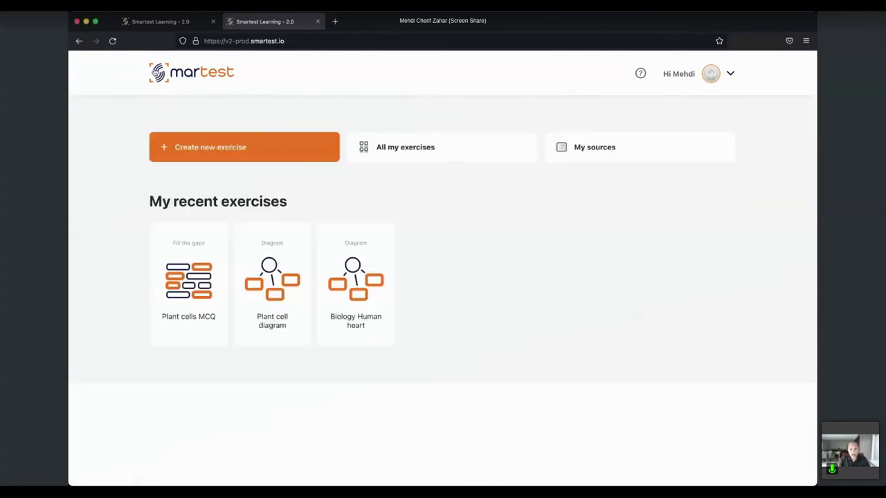
{"action": "left_click", "coordinate": [226, 150]}
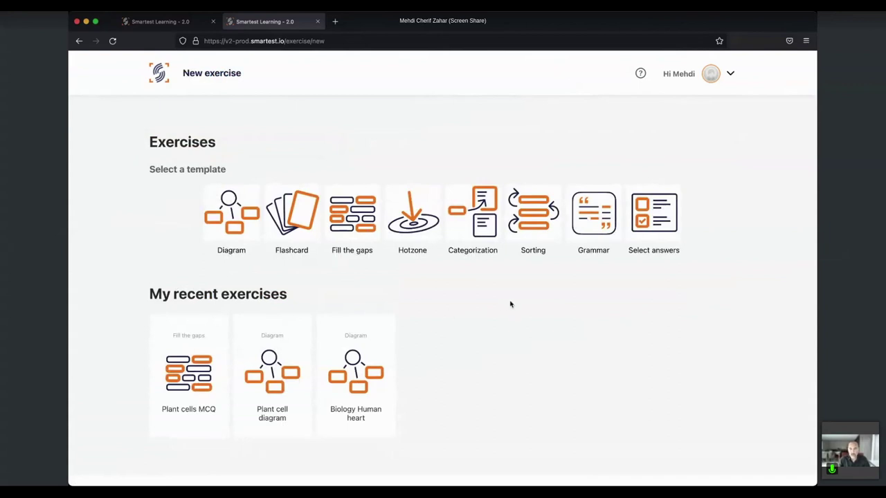
{"action": "left_click", "coordinate": [481, 225]}
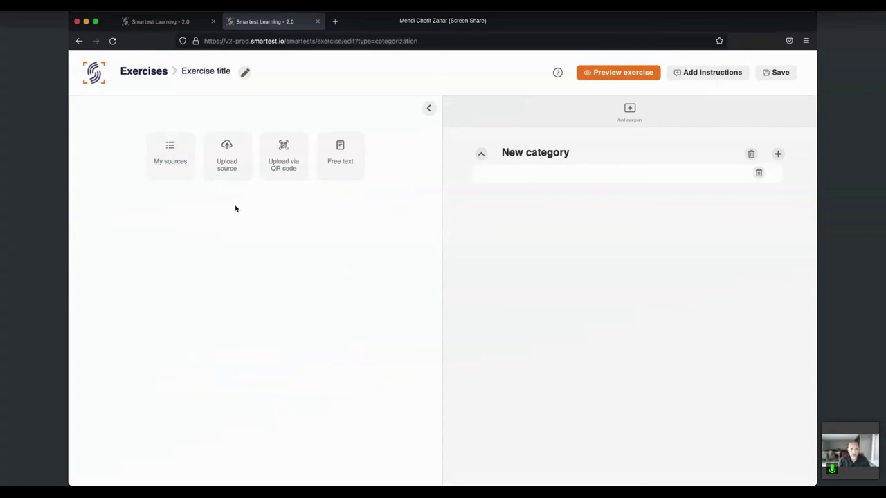
{"action": "left_click", "coordinate": [231, 160]}
{"action": "left_click", "coordinate": [115, 228]}
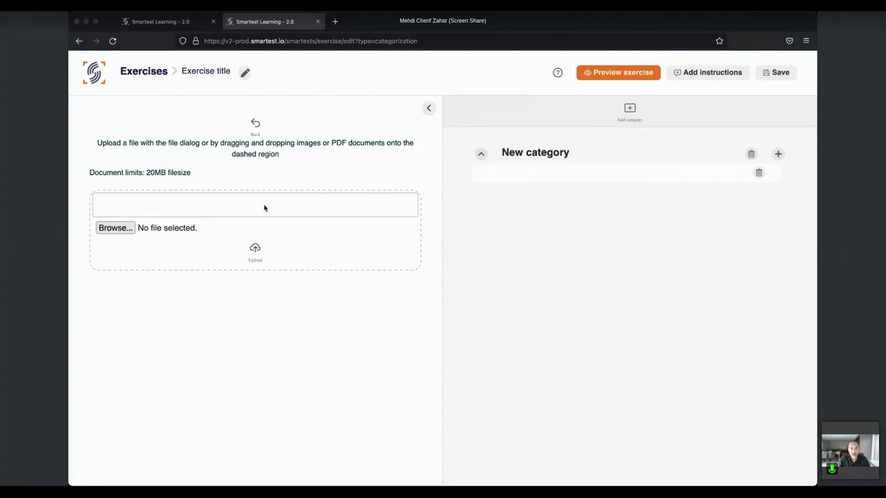
{"action": "double_click", "coordinate": [517, 272]}
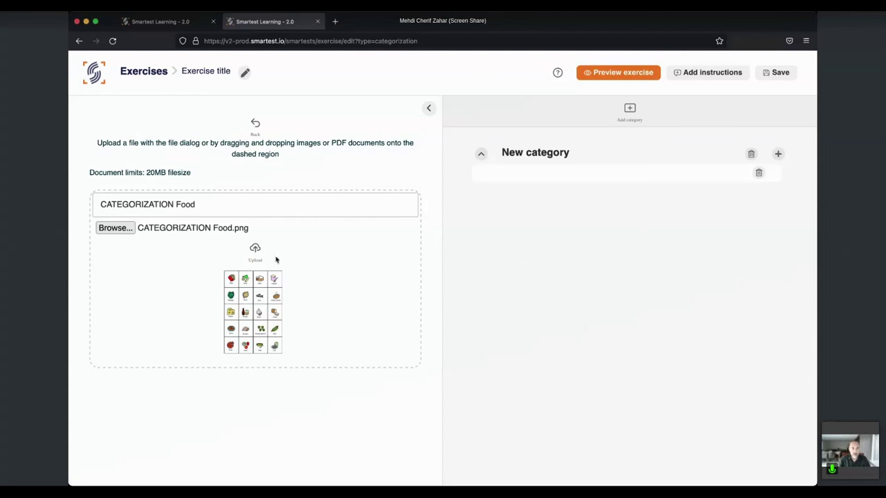
{"action": "left_click", "coordinate": [254, 249]}
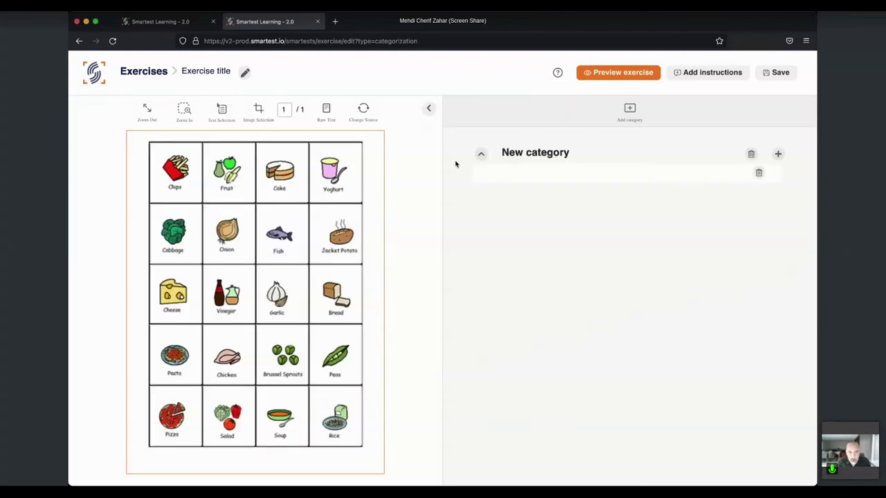
Rename the exercise's first category as Healthy food
{"action": "left_click", "coordinate": [519, 152]}
{"action": "type", "text": "Healty"}
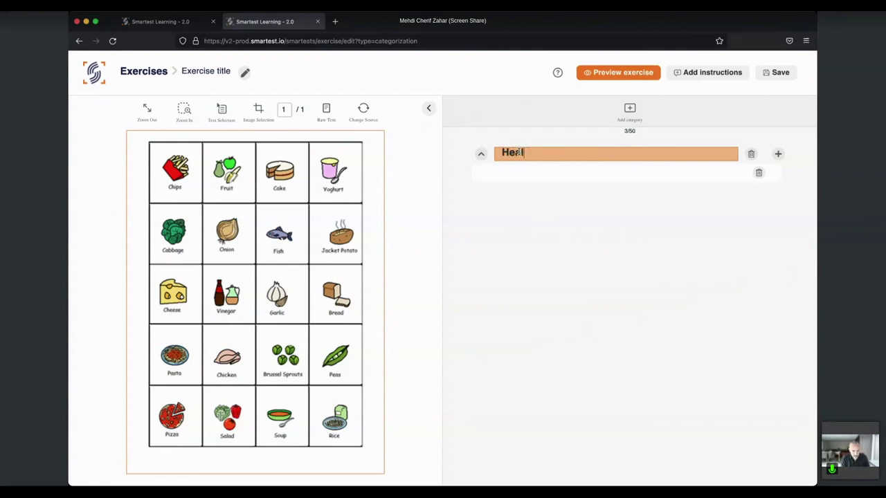
{"action": "key", "text": "BackSpace"}
{"action": "type", "text": "hy food"}
{"action": "key", "text": "Return"}
Add a second category and name it Not so healthy food
{"action": "left_click", "coordinate": [634, 109]}
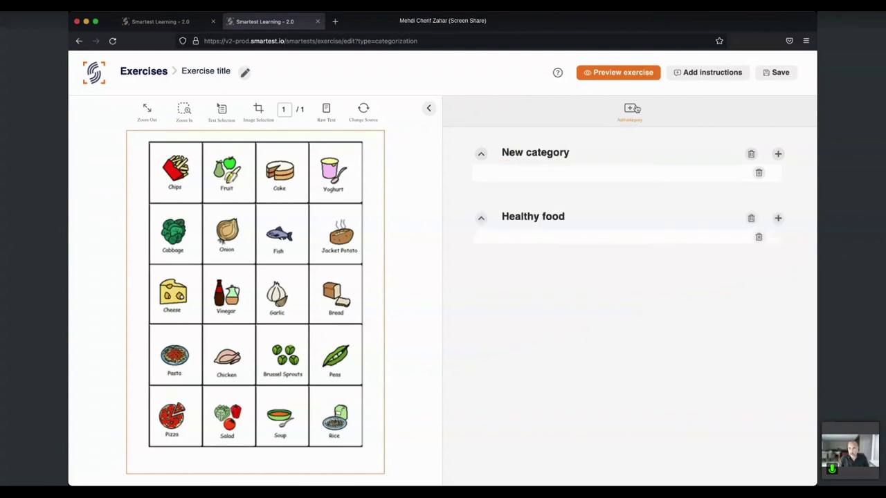
{"action": "left_click", "coordinate": [550, 151]}
{"action": "type", "text": "Not so hea"}
{"action": "key", "text": "BackSpace"}
{"action": "type", "text": "althy food"}
{"action": "left_click", "coordinate": [544, 300]}
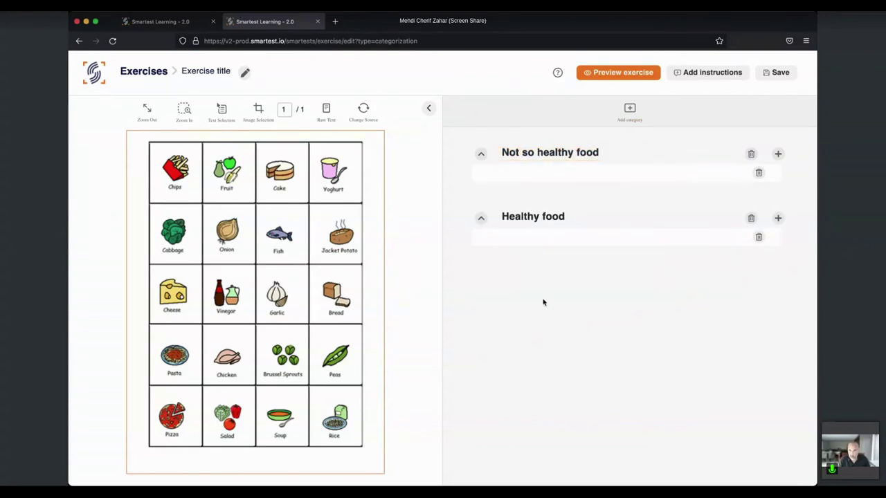
Add two more empty answer rows to both the Not so healthy food and Healthy food categories
{"action": "left_click", "coordinate": [778, 154]}
{"action": "left_click", "coordinate": [778, 154]}
{"action": "left_click", "coordinate": [779, 270]}
{"action": "left_click", "coordinate": [779, 269]}
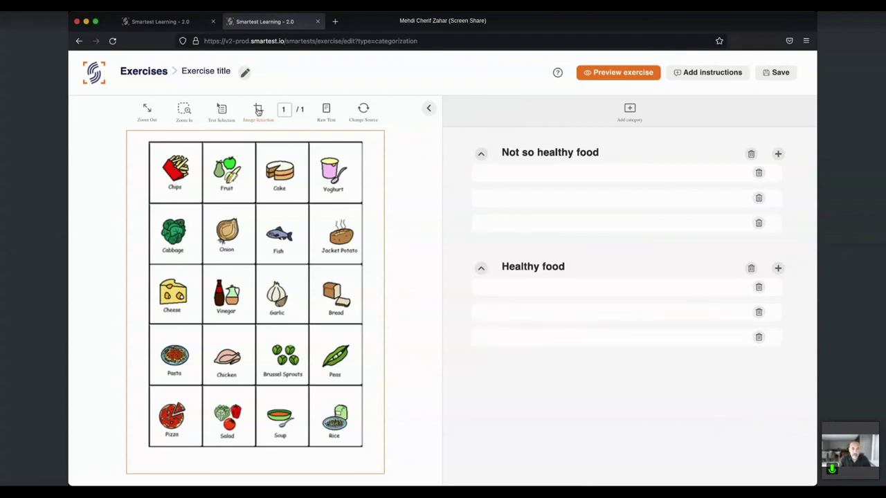
Place the cake picture and the word Chips from the source under Not so healthy food, and the words Fish and Fruit under Healthy food
{"action": "left_click", "coordinate": [258, 111]}
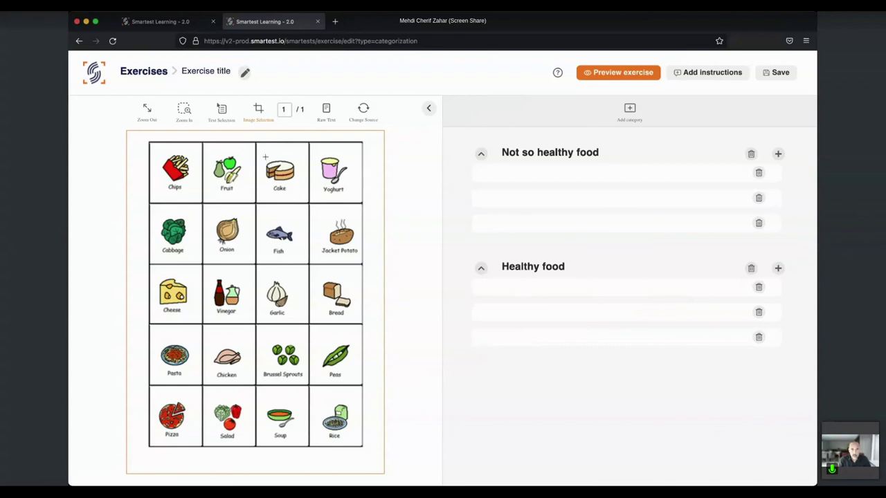
{"action": "mouse_move", "coordinate": [263, 156]}
{"action": "left_mouse_down"}
{"action": "mouse_move", "coordinate": [299, 185]}
{"action": "mouse_move", "coordinate": [582, 194]}
{"action": "mouse_move", "coordinate": [608, 181]}
{"action": "left_mouse_up"}
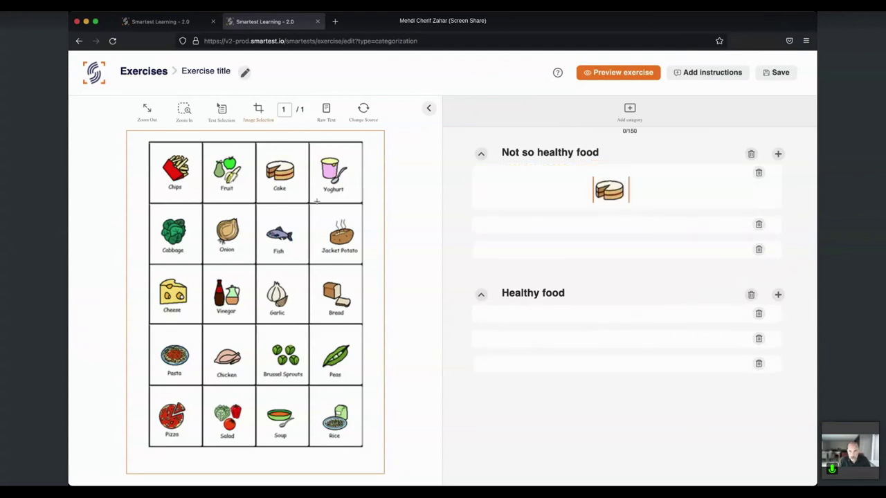
{"action": "left_click", "coordinate": [228, 111]}
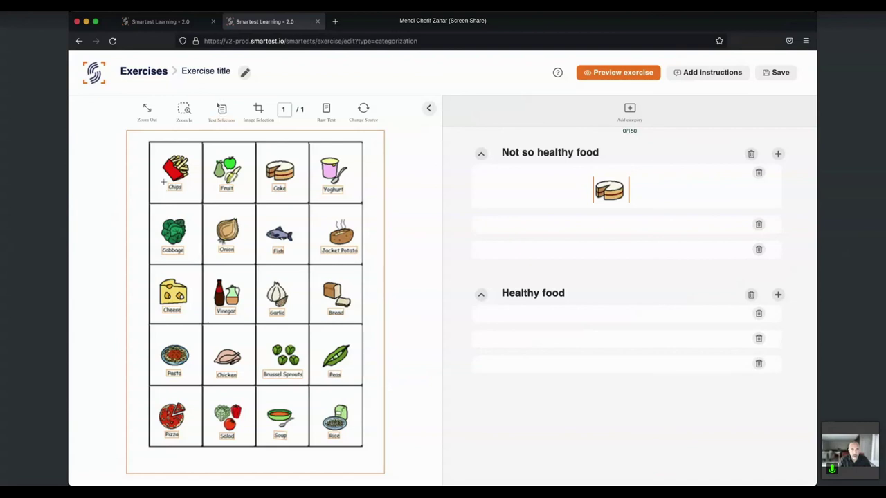
{"action": "left_click_drag", "start_coordinate": [191, 191], "coordinate": [554, 228]}
{"action": "left_click_drag", "start_coordinate": [282, 253], "coordinate": [549, 320]}
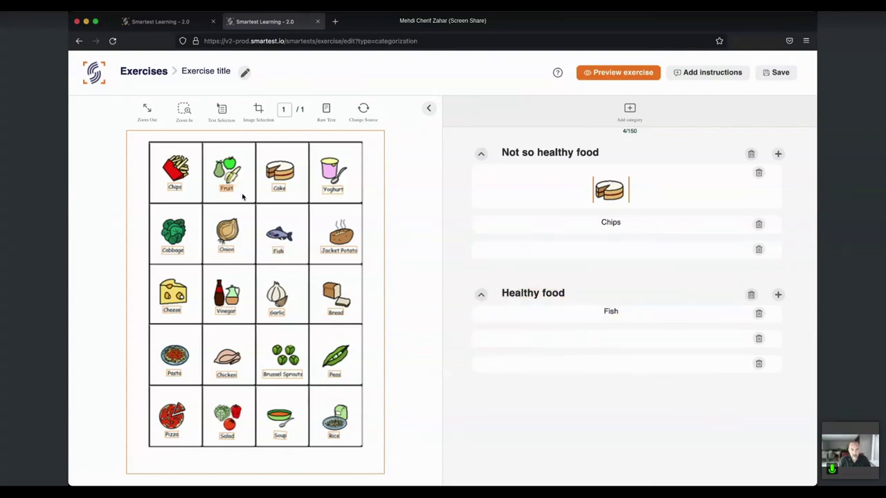
{"action": "mouse_move", "coordinate": [231, 194]}
{"action": "left_mouse_down"}
{"action": "mouse_move", "coordinate": [253, 192]}
{"action": "mouse_move", "coordinate": [559, 336]}
{"action": "left_mouse_up"}
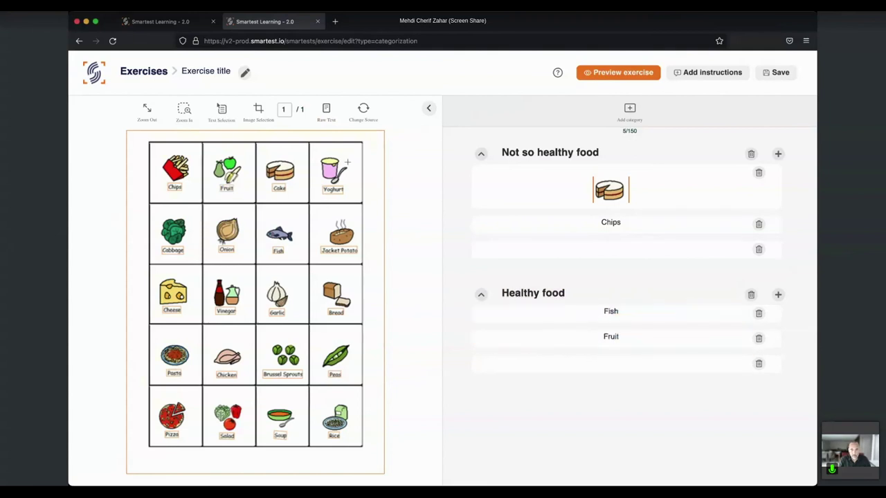
Crop the peas picture from the source into Healthy food and the pizza picture into Not so healthy food
{"action": "left_click", "coordinate": [257, 115]}
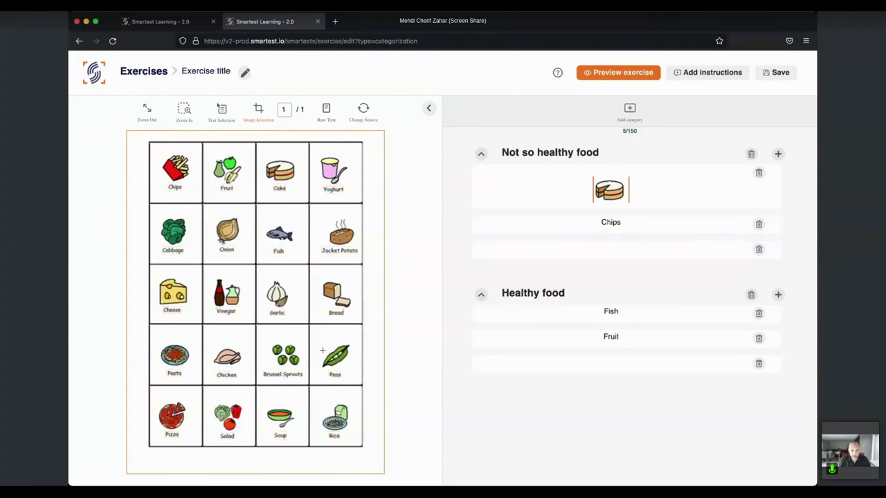
{"action": "mouse_move", "coordinate": [311, 339]}
{"action": "left_mouse_down"}
{"action": "mouse_move", "coordinate": [367, 386]}
{"action": "mouse_move", "coordinate": [362, 376]}
{"action": "mouse_move", "coordinate": [667, 370]}
{"action": "left_mouse_up"}
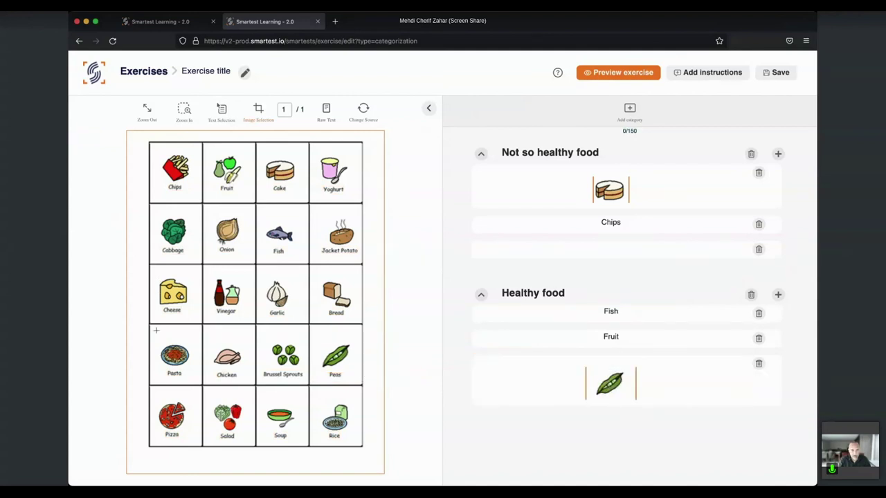
{"action": "mouse_move", "coordinate": [154, 396]}
{"action": "left_mouse_down"}
{"action": "mouse_move", "coordinate": [191, 435]}
{"action": "mouse_move", "coordinate": [609, 224]}
{"action": "mouse_move", "coordinate": [614, 255]}
{"action": "mouse_move", "coordinate": [565, 250]}
{"action": "left_mouse_up"}
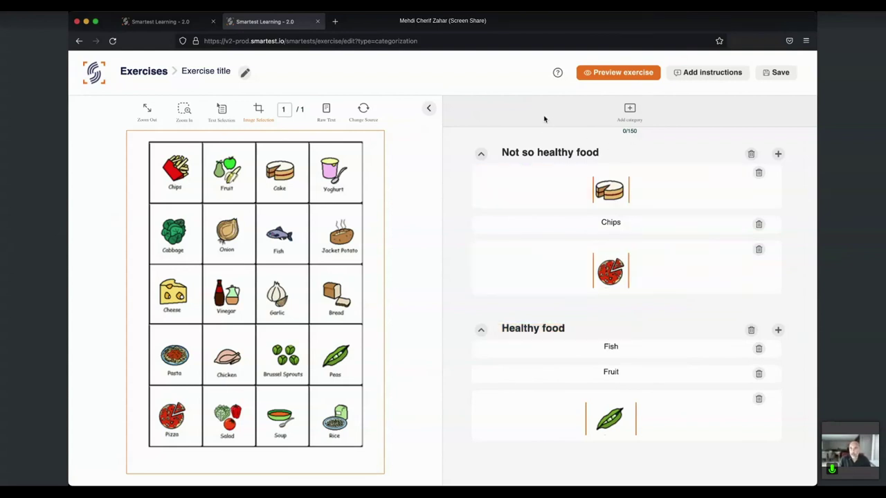
Preview the exercise as Drag & Drop and sort the cake into Not so healthy food and Fish into Healthy food
{"action": "left_click", "coordinate": [624, 75]}
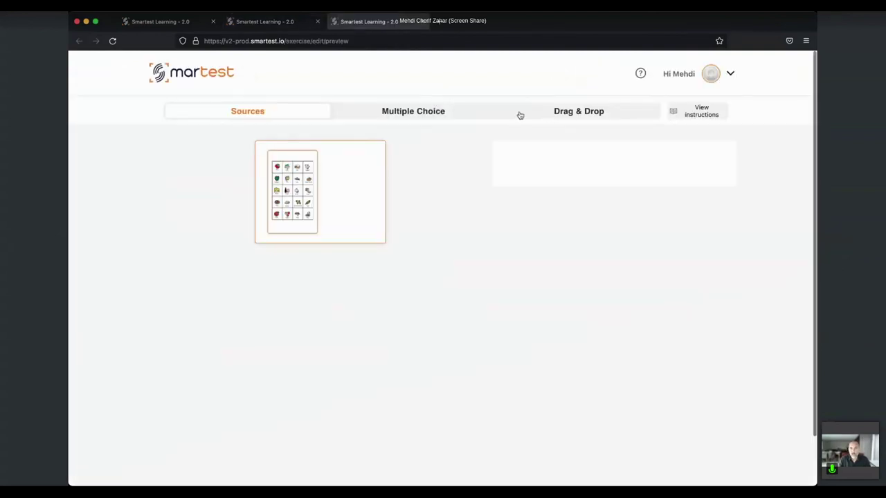
{"action": "left_click", "coordinate": [539, 113]}
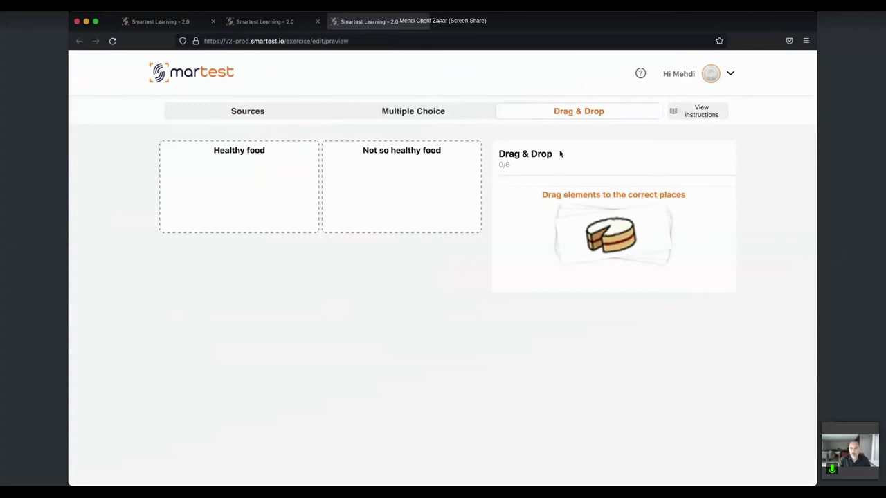
{"action": "mouse_move", "coordinate": [601, 233]}
{"action": "left_mouse_down"}
{"action": "mouse_move", "coordinate": [393, 193]}
{"action": "mouse_move", "coordinate": [464, 216]}
{"action": "left_mouse_up"}
{"action": "left_click_drag", "start_coordinate": [616, 235], "coordinate": [253, 212]}
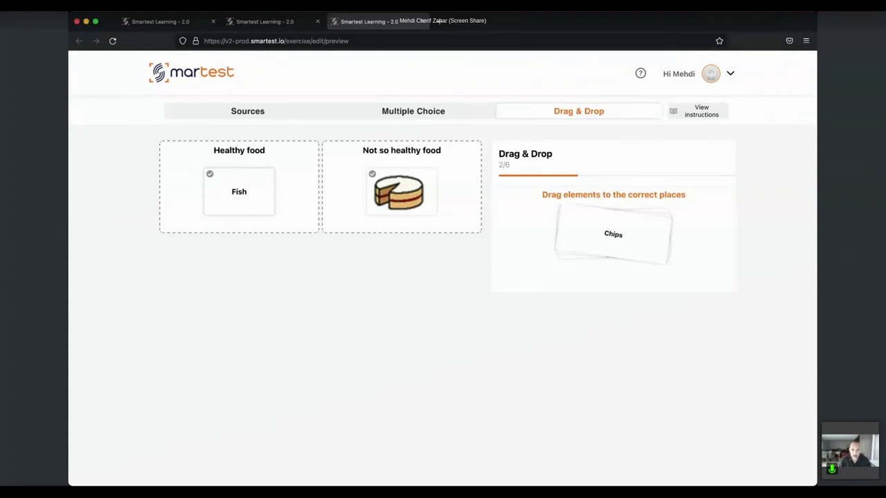
{"action": "left_click", "coordinate": [439, 22]}
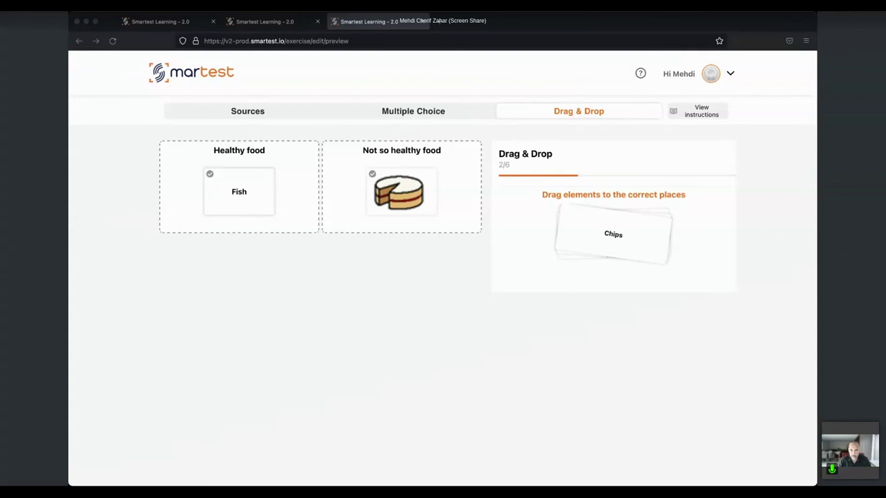